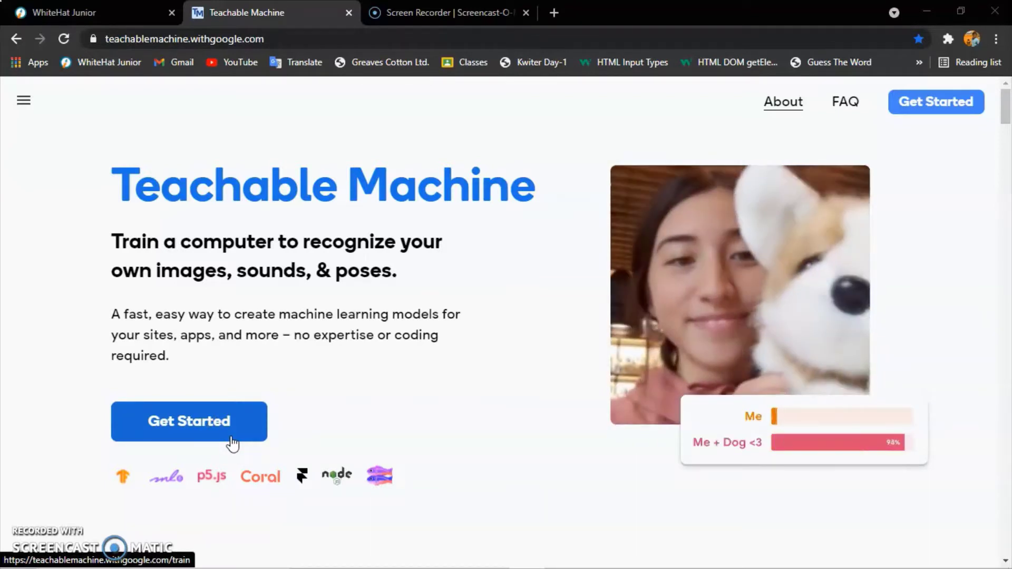
Switch to the WhiteHat Junior project page and examine the assignment's title and class code
{"action": "left_click", "coordinate": [21, 13]}
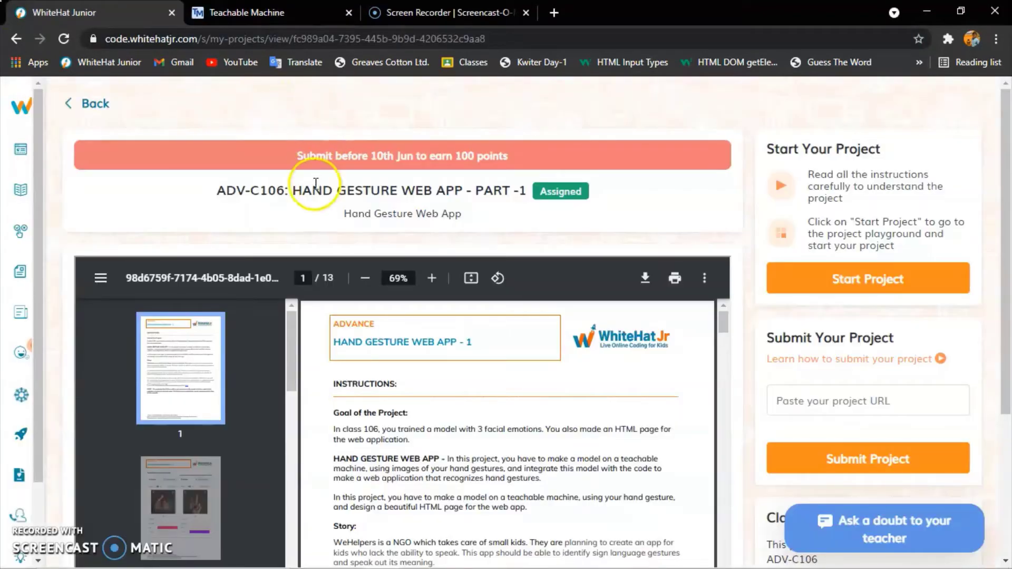
{"action": "left_click_drag", "start_coordinate": [290, 189], "coordinate": [517, 140]}
{"action": "left_click", "coordinate": [511, 107]}
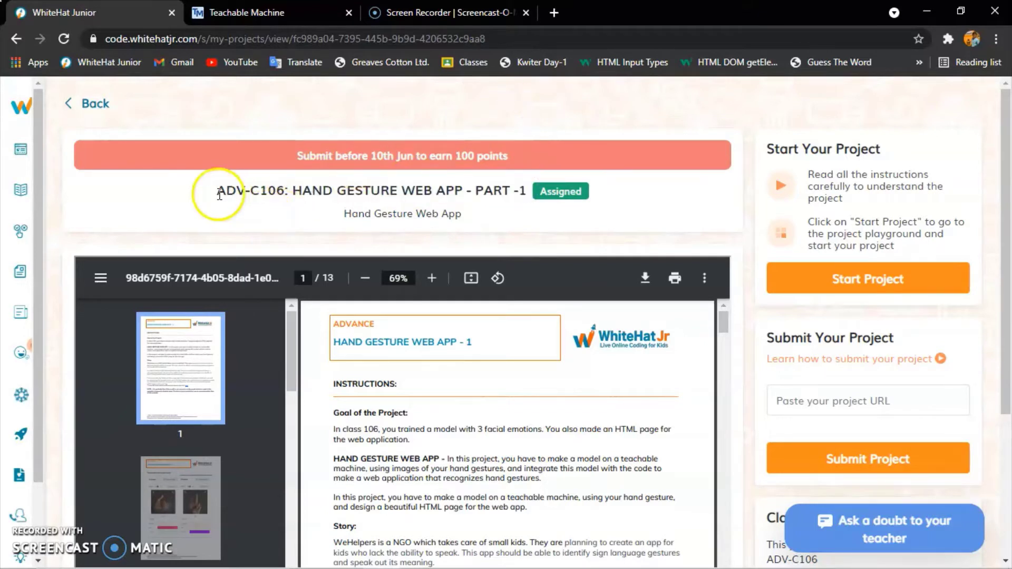
{"action": "left_click_drag", "start_coordinate": [215, 191], "coordinate": [285, 191]}
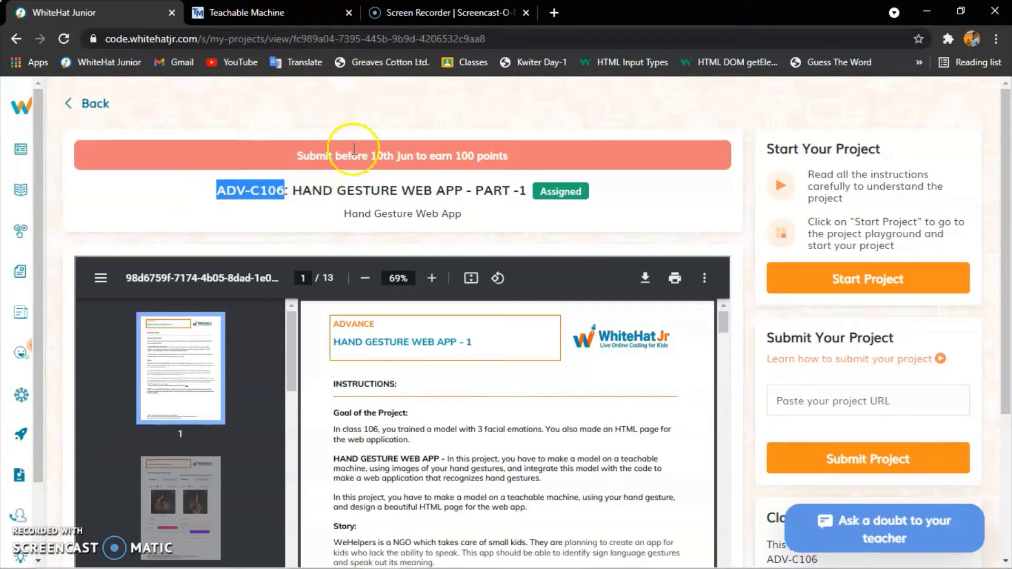
{"action": "left_click", "coordinate": [350, 118]}
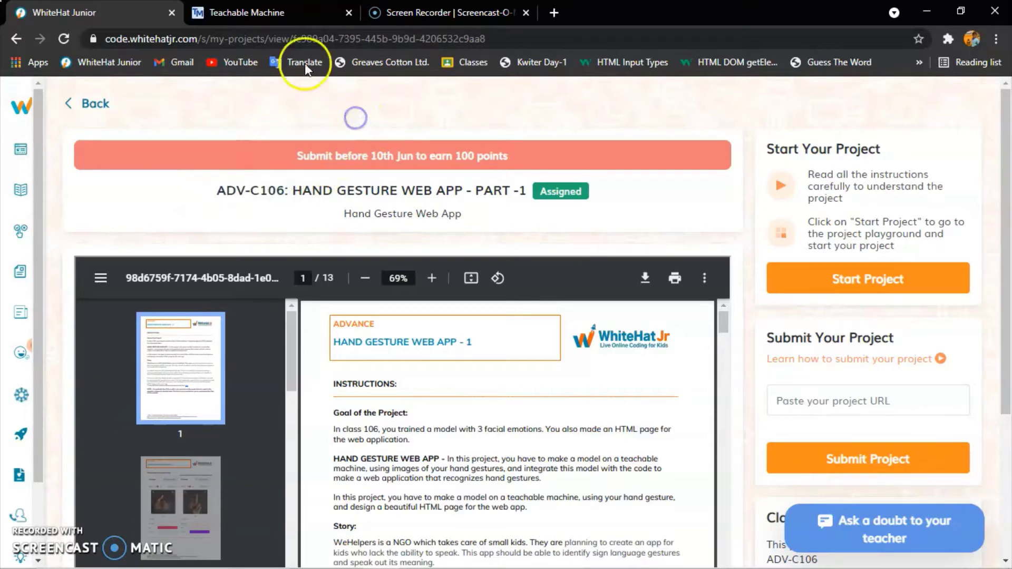
Switch back to Teachable Machine and create a new image project
{"action": "left_click", "coordinate": [267, 12]}
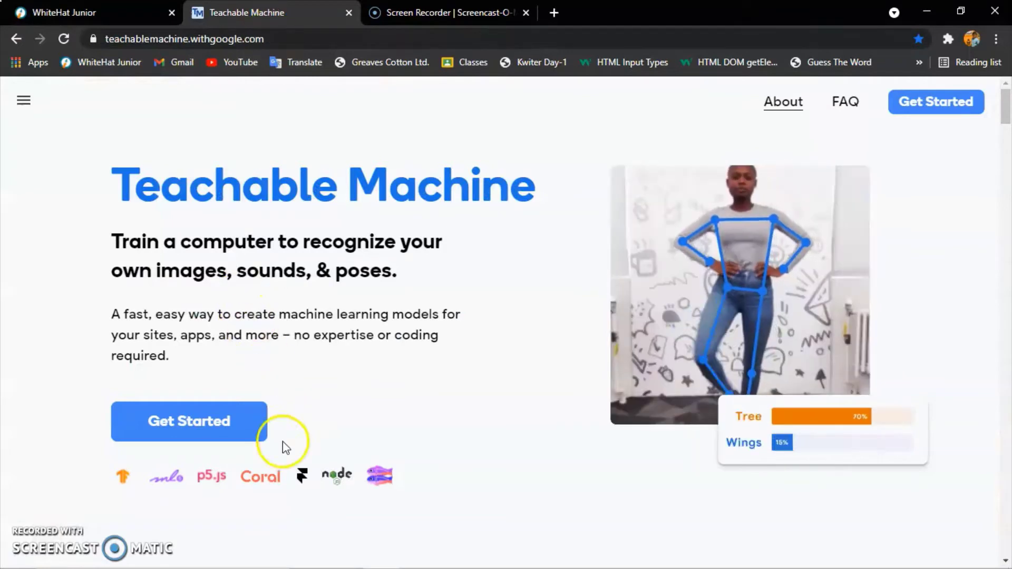
{"action": "left_click", "coordinate": [196, 438]}
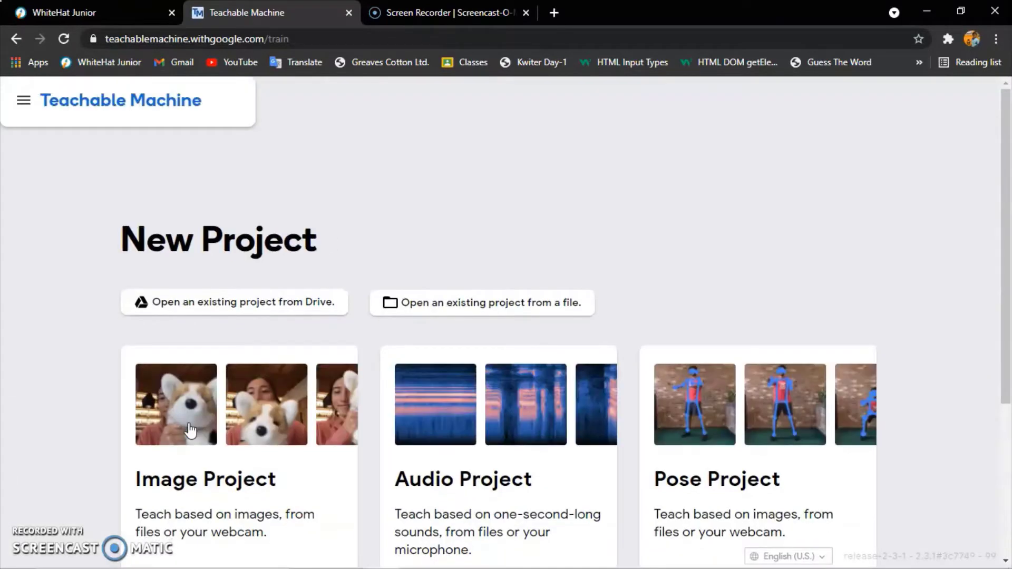
{"action": "left_click", "coordinate": [209, 371]}
{"action": "left_click", "coordinate": [227, 478]}
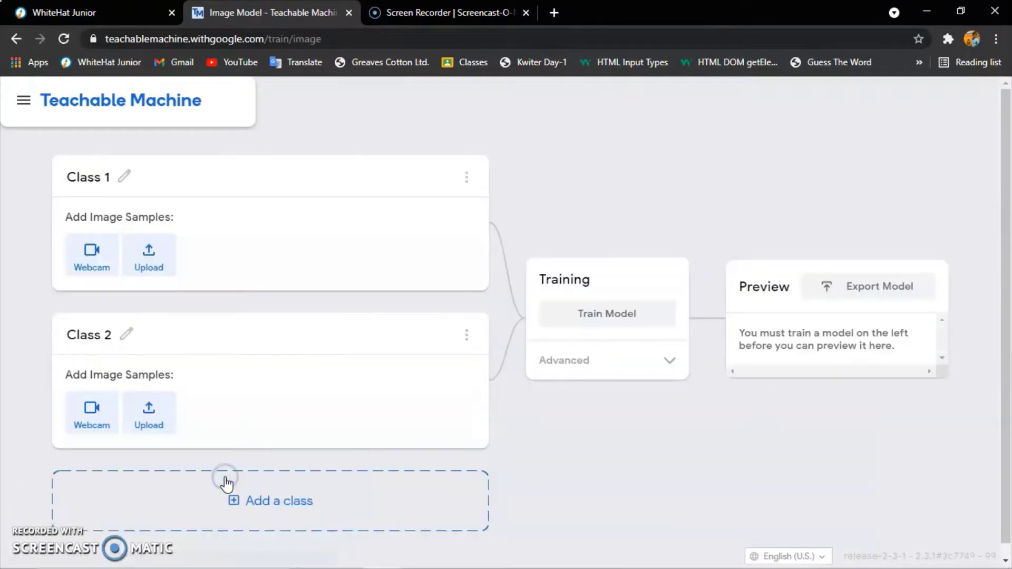
Rename the first class as Peace and the second class as left
{"action": "left_click", "coordinate": [125, 188]}
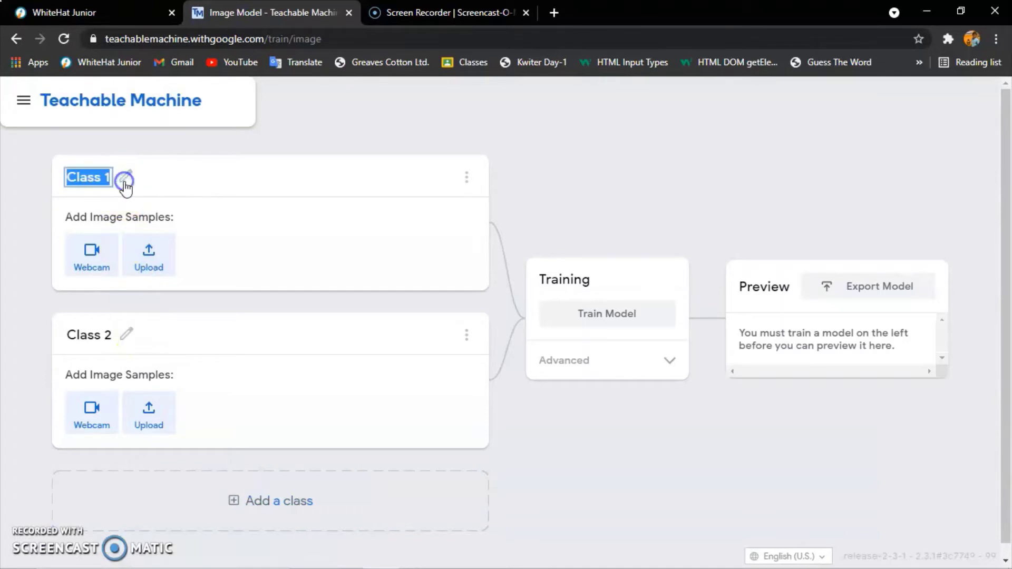
{"action": "key", "text": "BackSpace"}
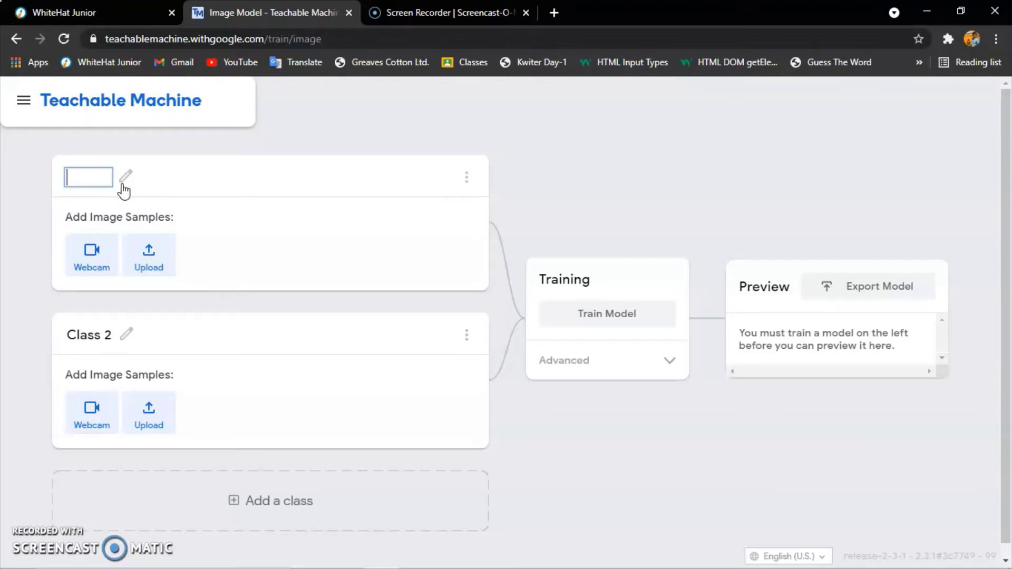
{"action": "type", "text": "Peace"}
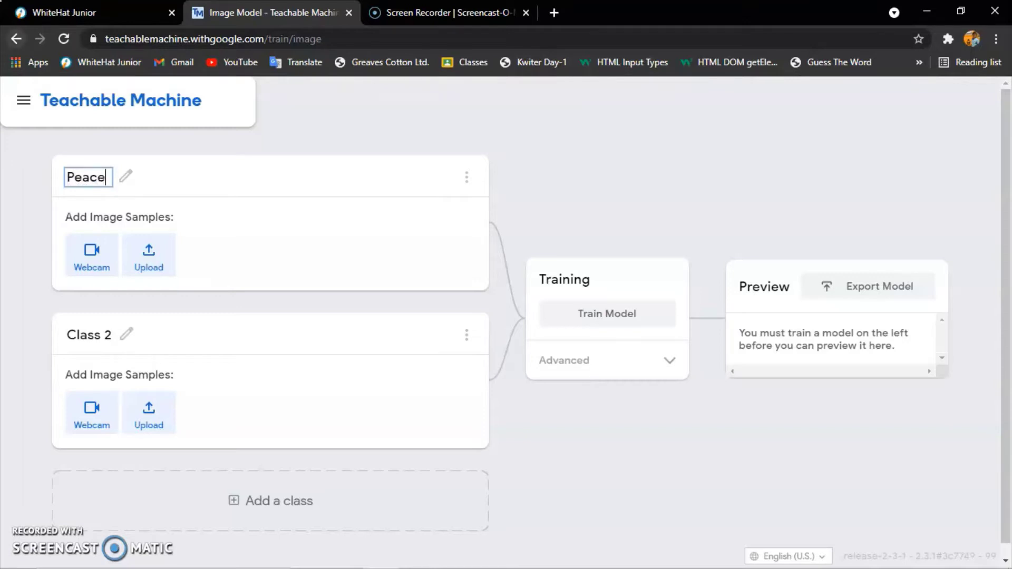
{"action": "left_click", "coordinate": [125, 337]}
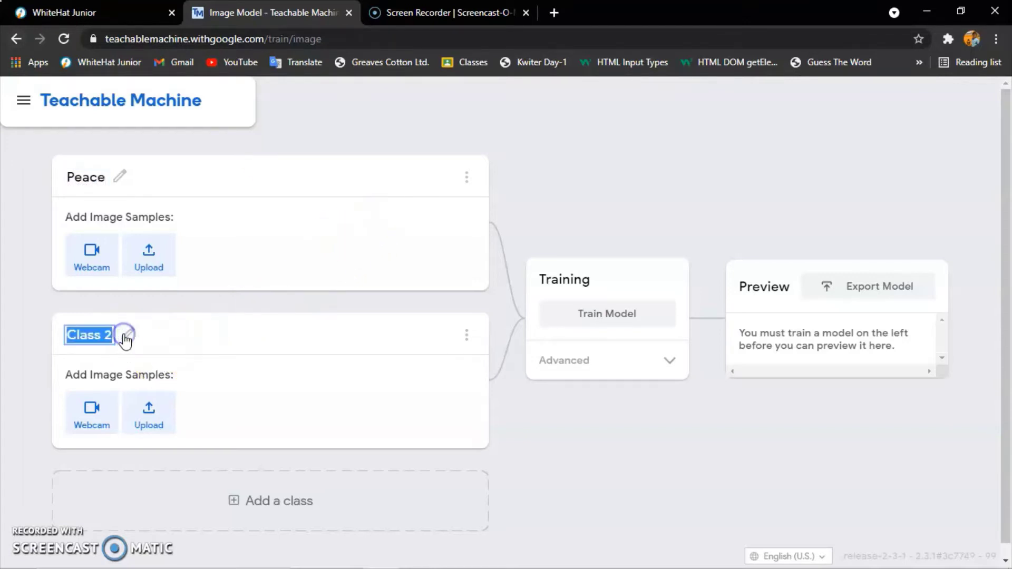
{"action": "key", "text": "BackSpace"}
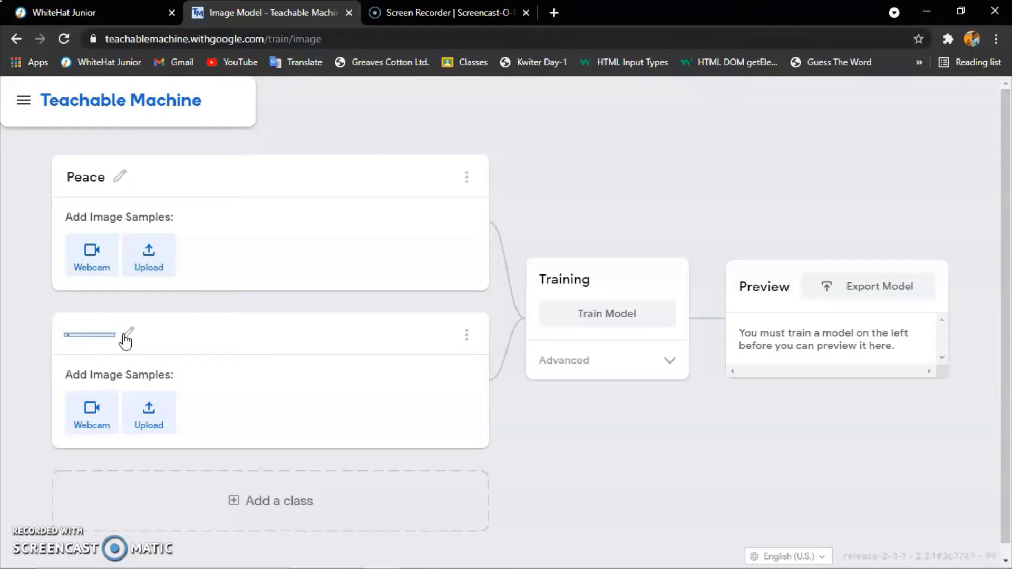
{"action": "type", "text": "left"}
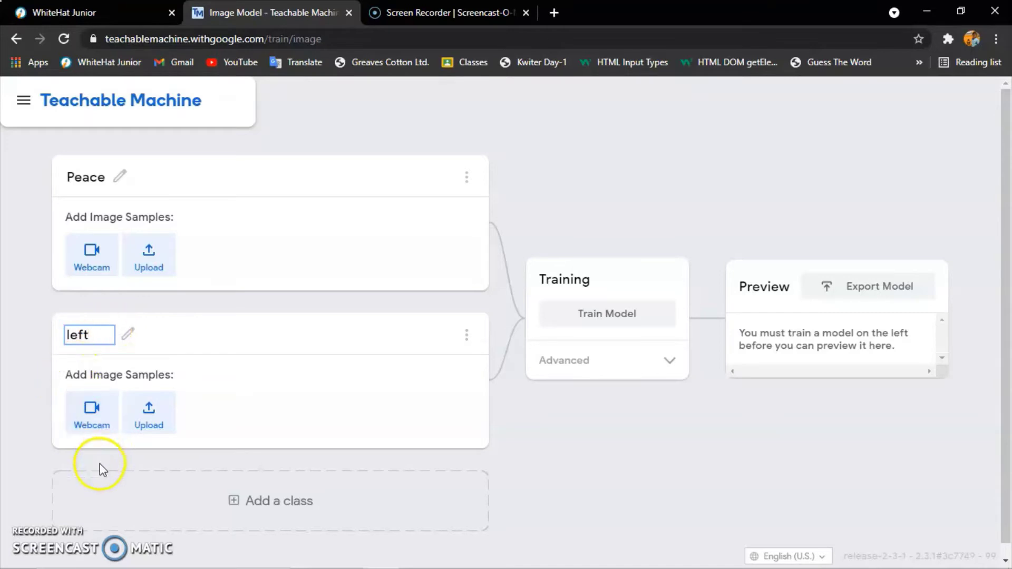
{"action": "left_click", "coordinate": [473, 237]}
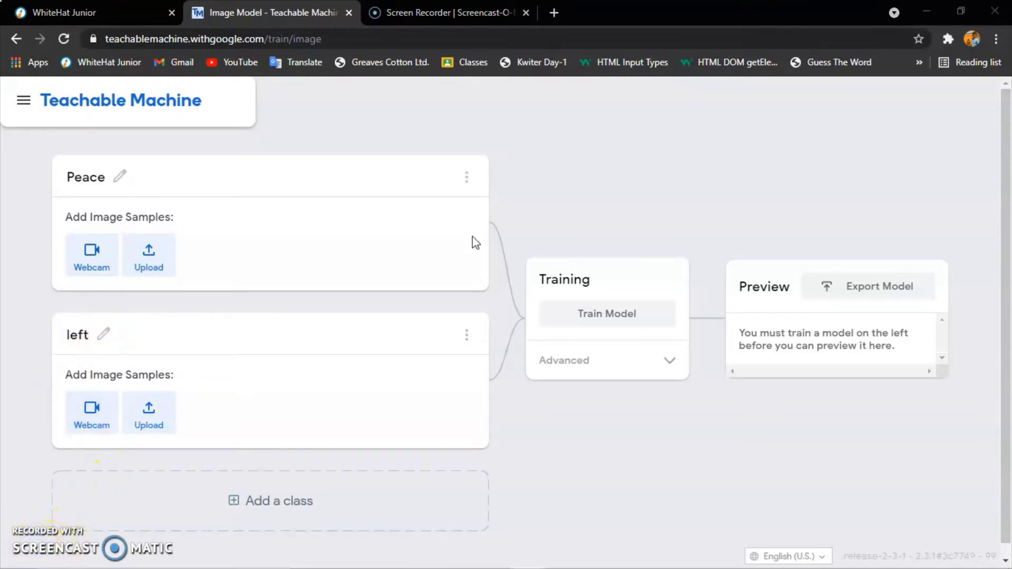
Add a third class to the image project and name it Right
{"action": "left_click", "coordinate": [344, 510]}
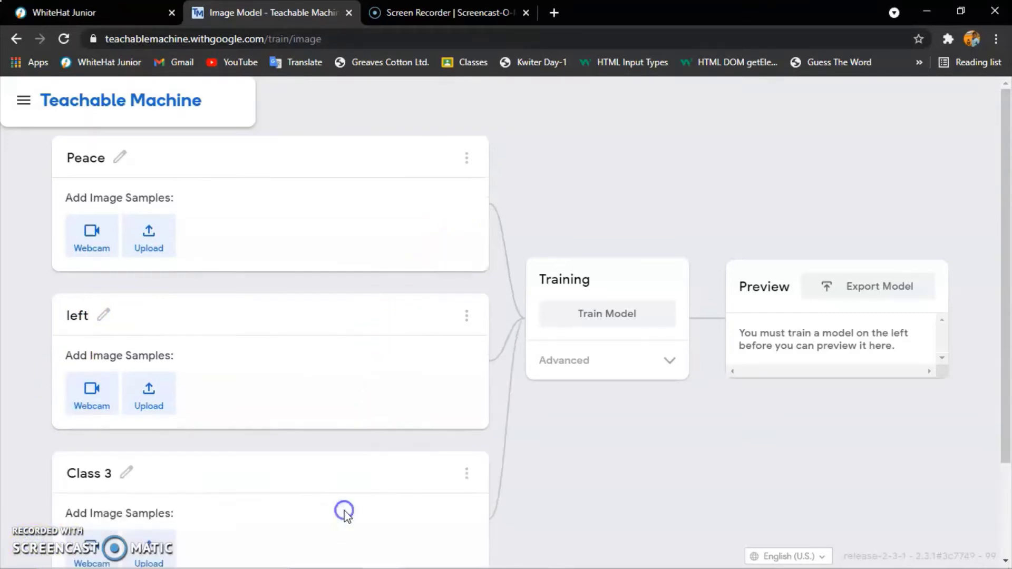
{"action": "left_click", "coordinate": [125, 473]}
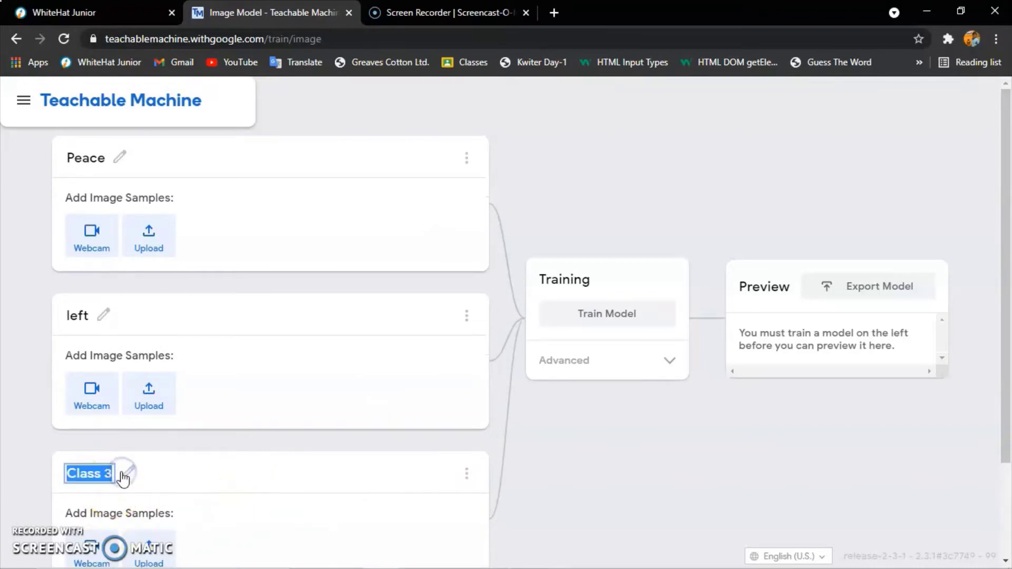
{"action": "key", "text": "BackSpace"}
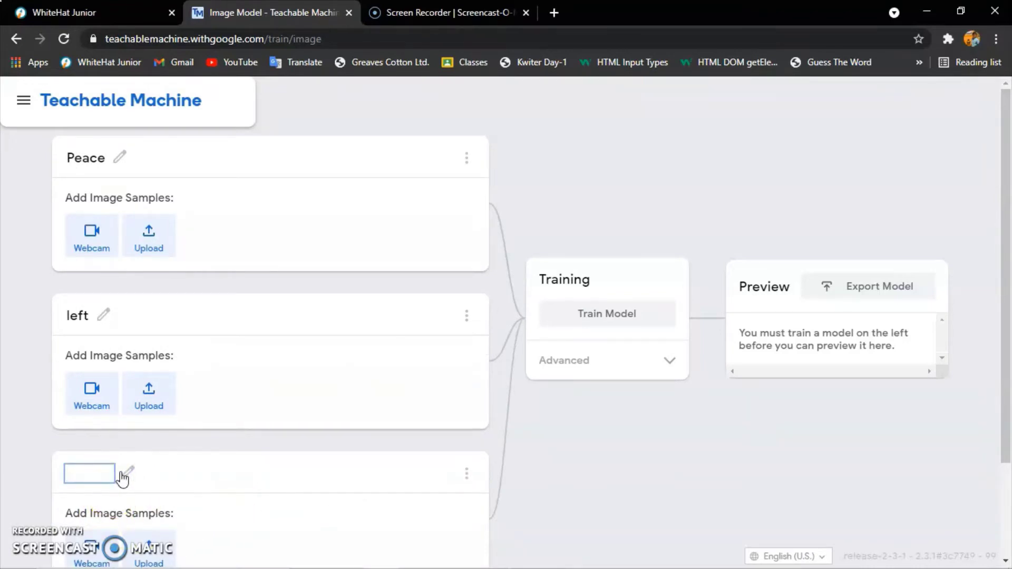
{"action": "type", "text": "Right"}
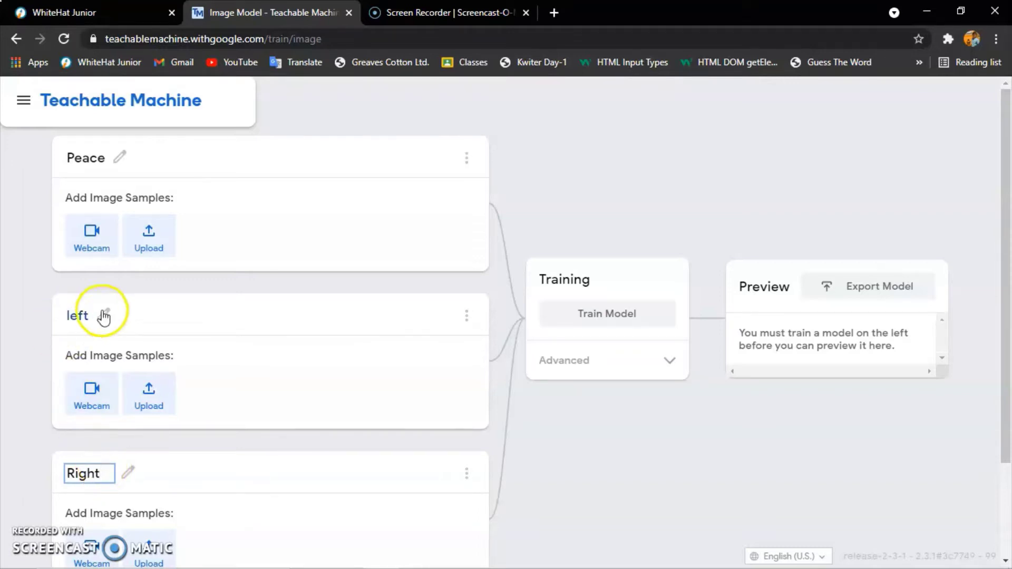
Correct the second class's name to Left with a capital L
{"action": "left_click", "coordinate": [104, 315]}
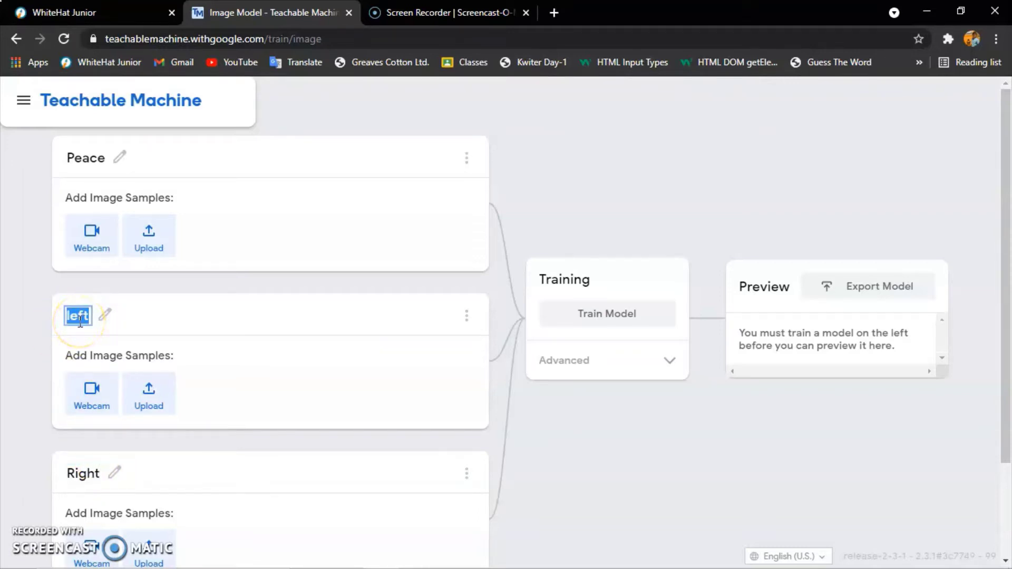
{"action": "key", "text": "BackSpace"}
{"action": "left_click", "coordinate": [80, 322]}
{"action": "type", "text": "Left"}
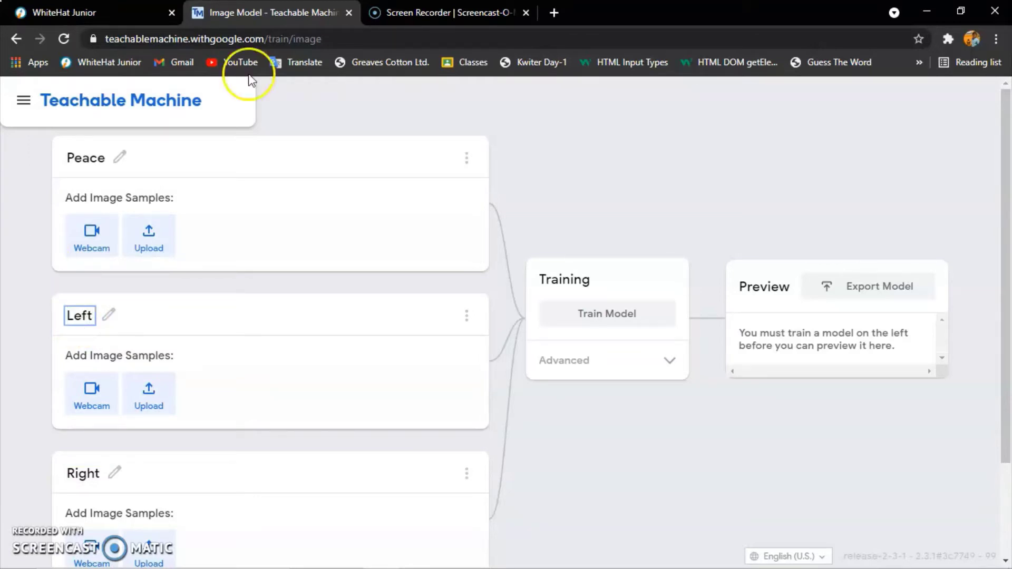
{"action": "left_click", "coordinate": [635, 150]}
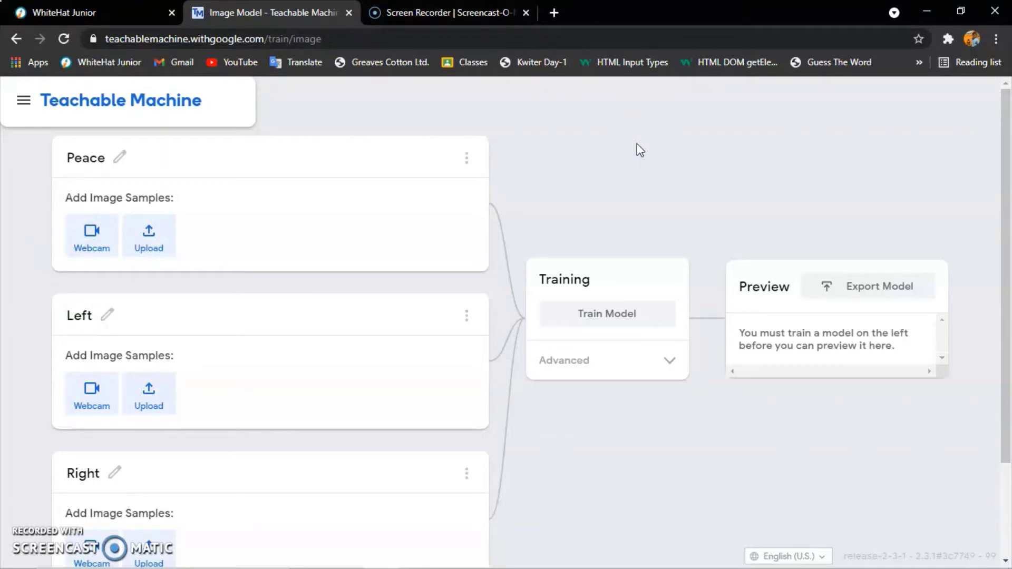
Add a fourth class below Right and name it Up
{"action": "scroll", "coordinate": [413, 531], "scroll_direction": "down", "scroll_amount": 3}
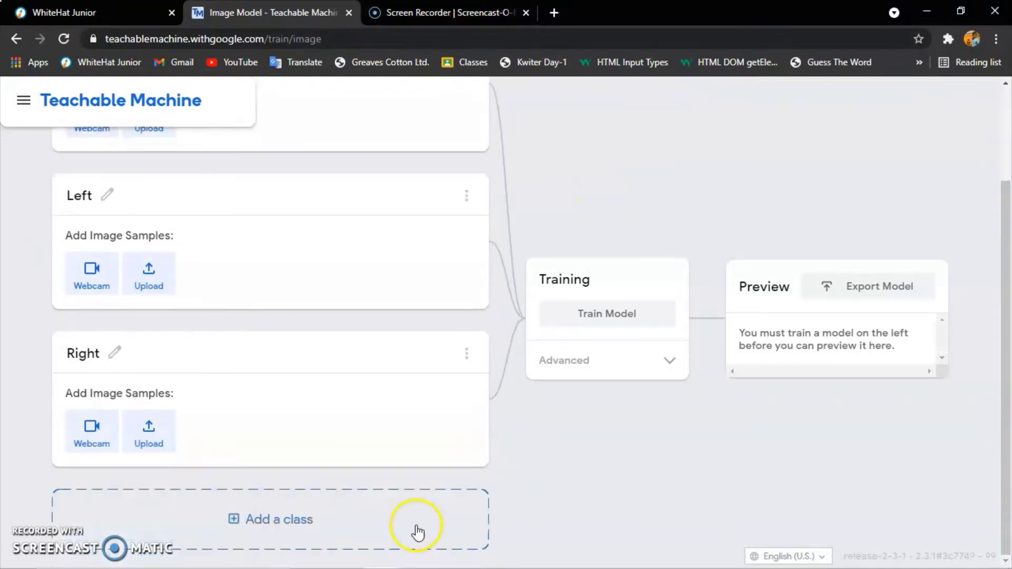
{"action": "left_click", "coordinate": [231, 494]}
{"action": "left_click", "coordinate": [129, 509]}
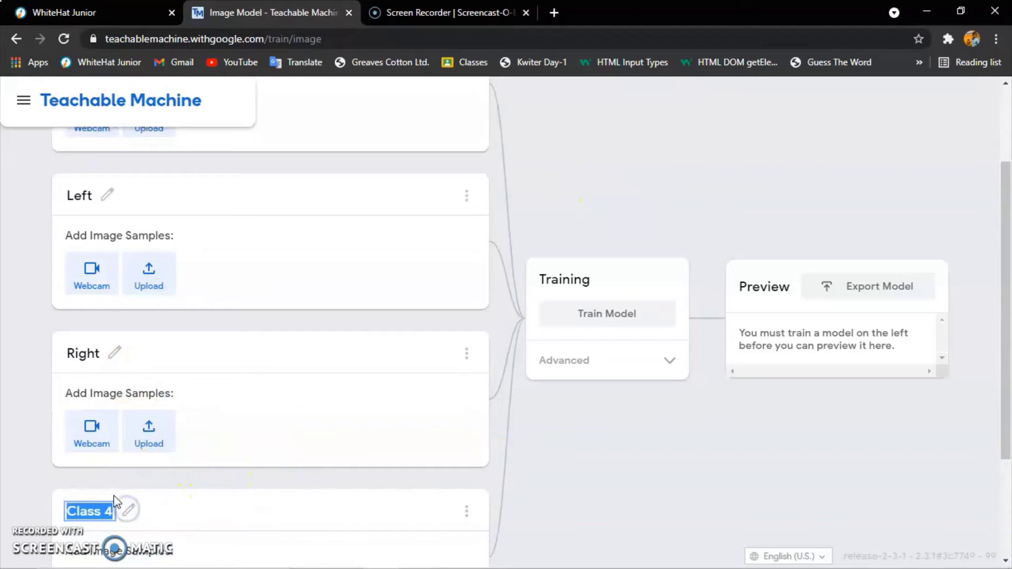
{"action": "key", "text": "BackSpace"}
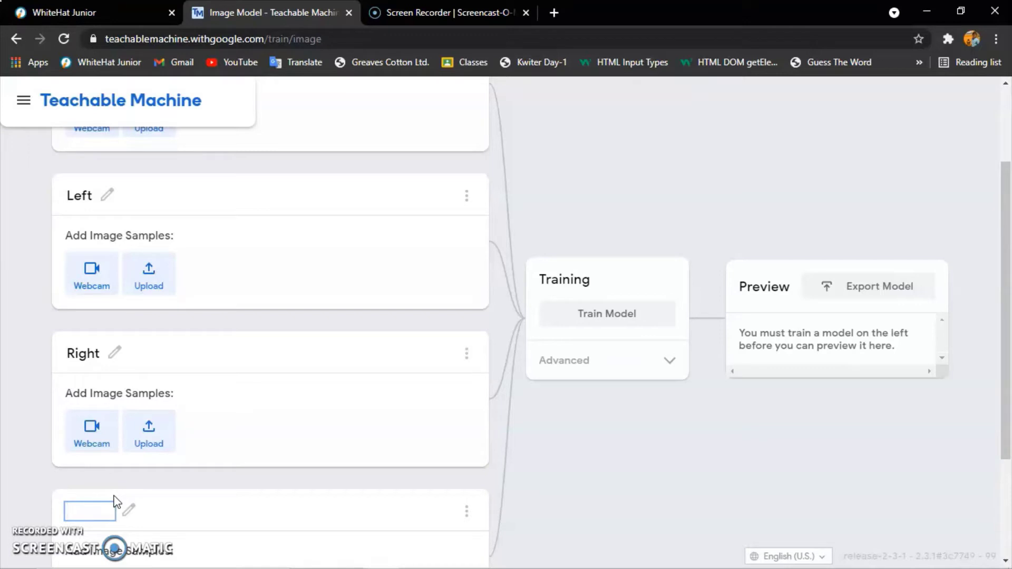
{"action": "type", "text": "Down"}
{"action": "left_click", "coordinate": [585, 175]}
Add a fifth class below Up and name it Down
{"action": "scroll", "coordinate": [238, 490], "scroll_direction": "down", "scroll_amount": 3}
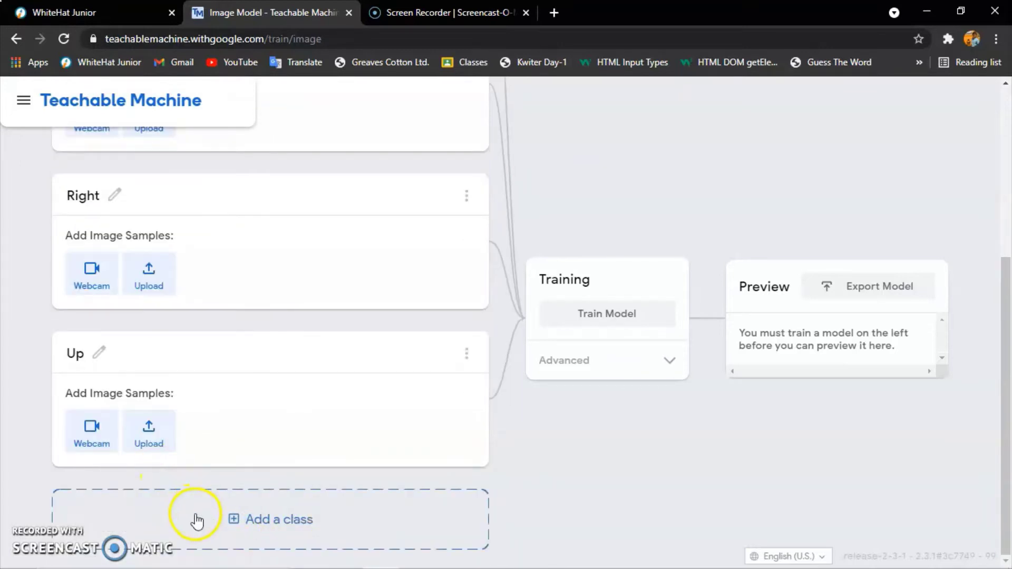
{"action": "left_click", "coordinate": [197, 523]}
{"action": "left_click", "coordinate": [126, 513]}
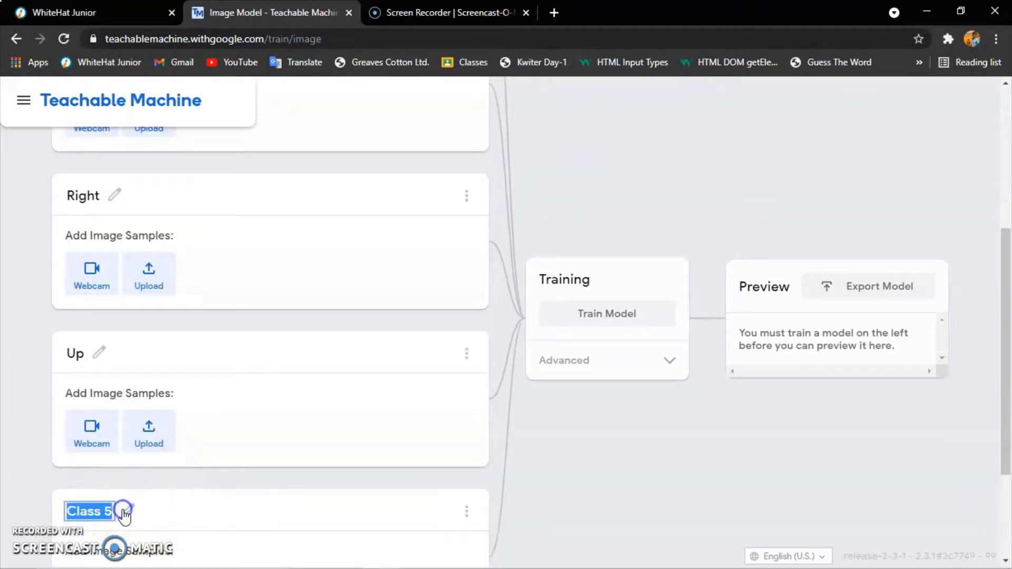
{"action": "scroll", "coordinate": [142, 496], "scroll_direction": "down", "scroll_amount": 3}
{"action": "key", "text": "BackSpace"}
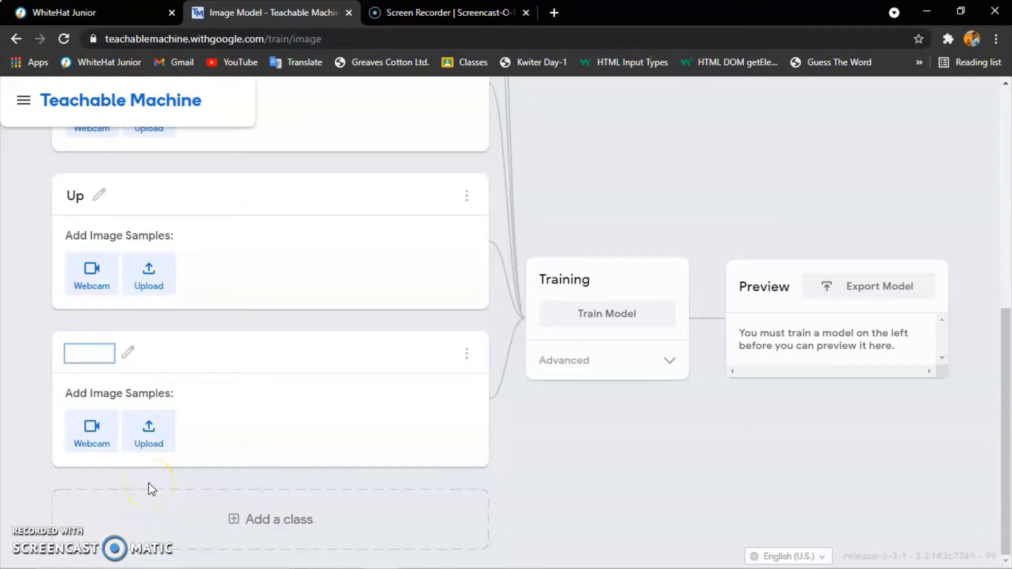
{"action": "type", "text": "Down"}
{"action": "left_click", "coordinate": [527, 119]}
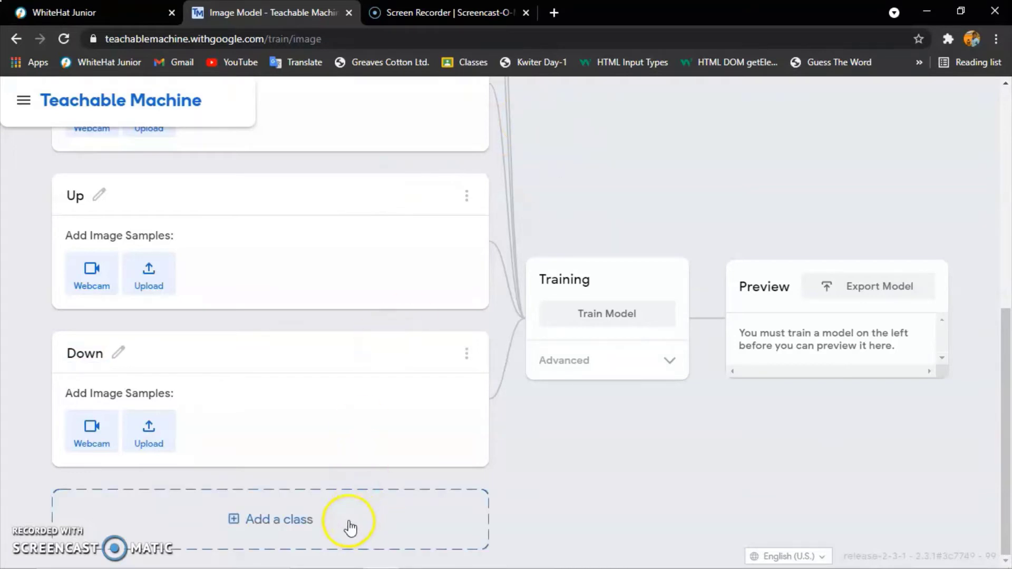
Add a sixth class below Down and name it Swag
{"action": "left_click", "coordinate": [346, 505]}
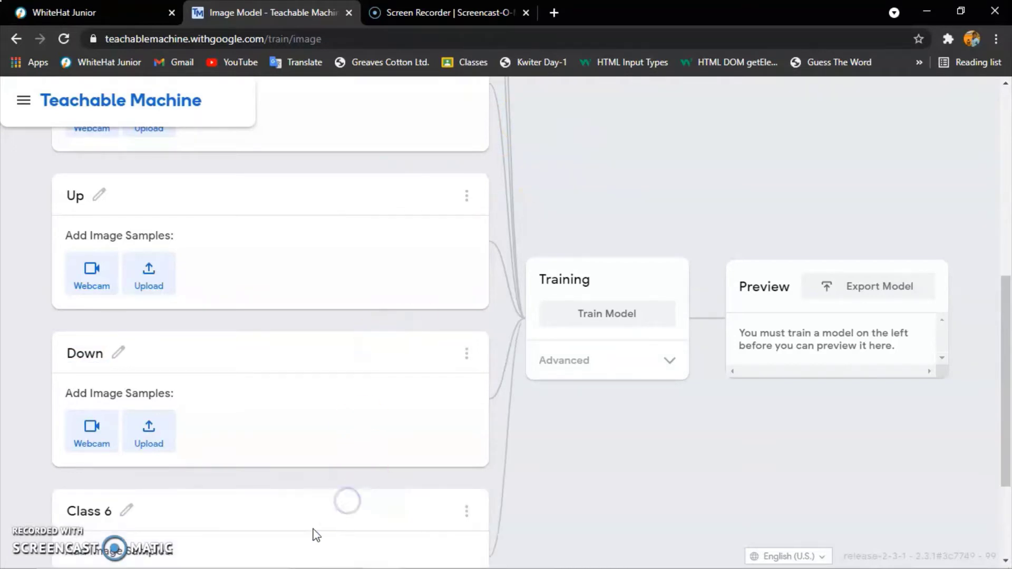
{"action": "left_click", "coordinate": [130, 513]}
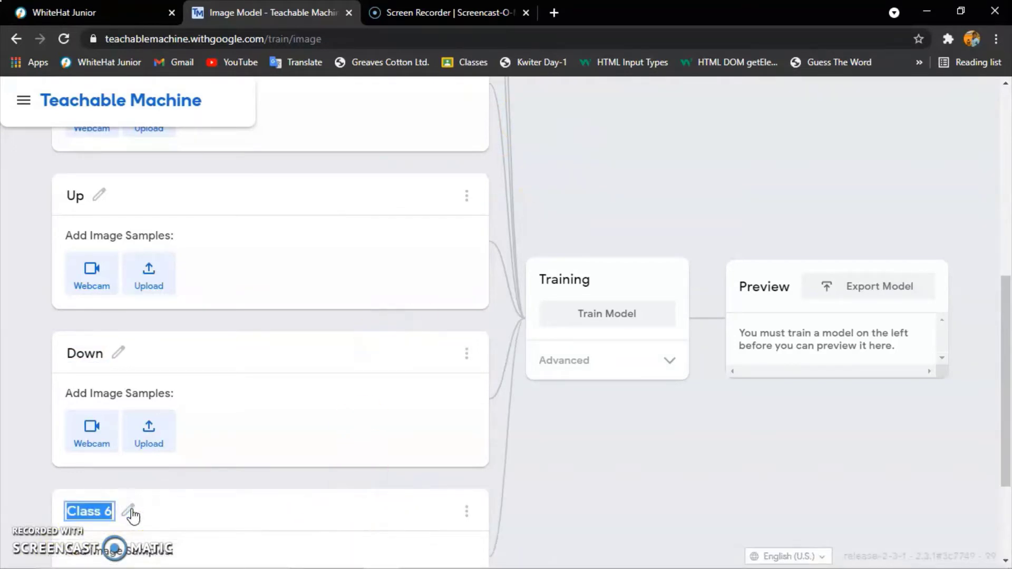
{"action": "key", "text": "BackSpace"}
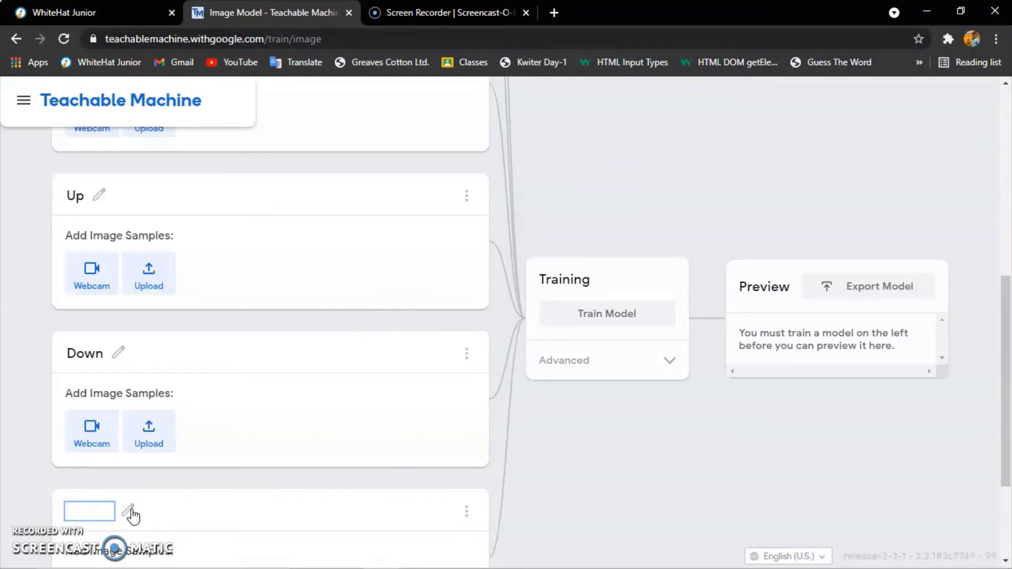
{"action": "left_click", "coordinate": [132, 516]}
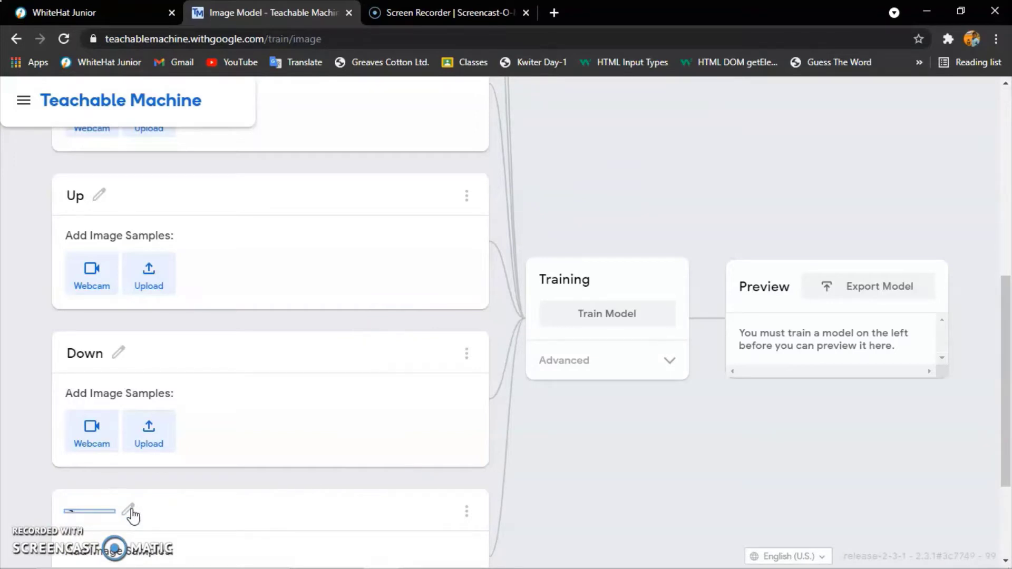
{"action": "type", "text": "Swag"}
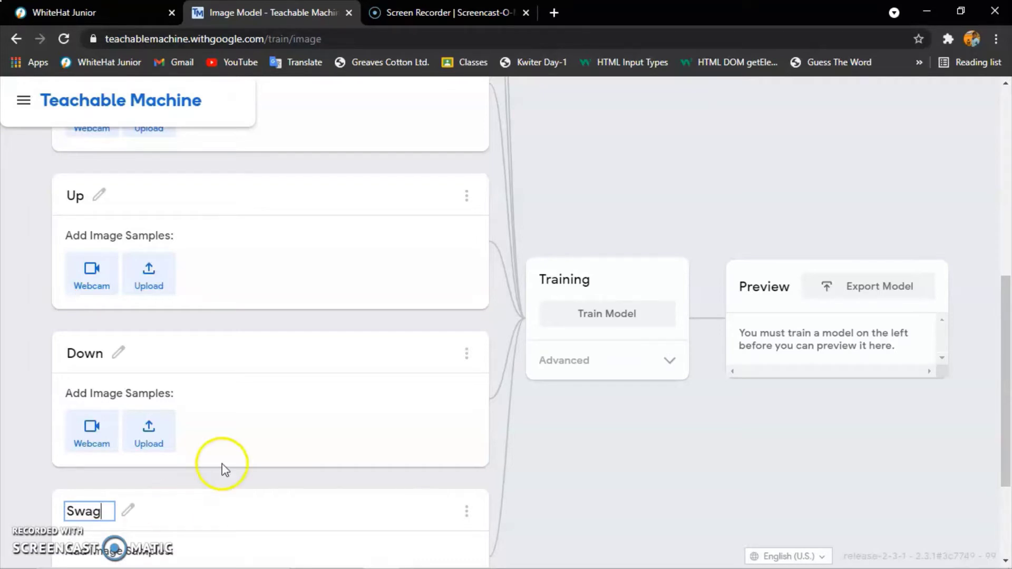
{"action": "scroll", "coordinate": [221, 468], "scroll_direction": "down", "scroll_amount": 3}
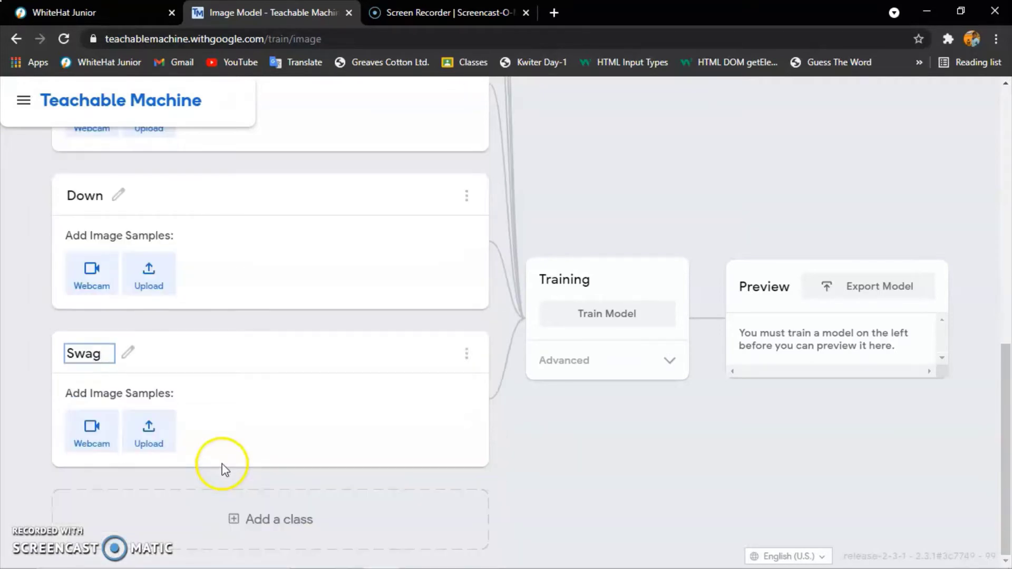
{"action": "left_click", "coordinate": [537, 165]}
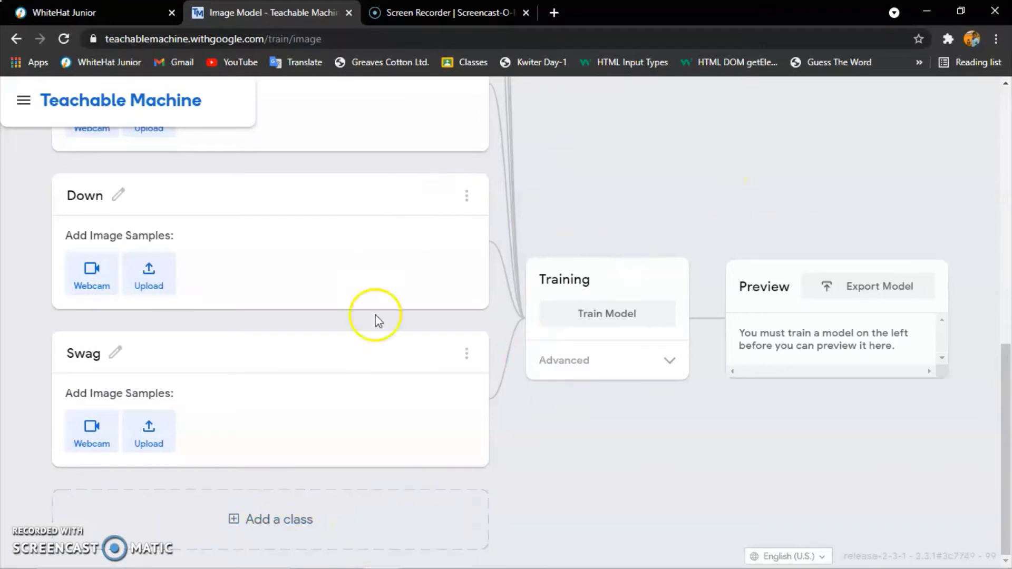
Add a seventh class below Swag and name it Super
{"action": "mouse_move", "coordinate": [12, 549]}
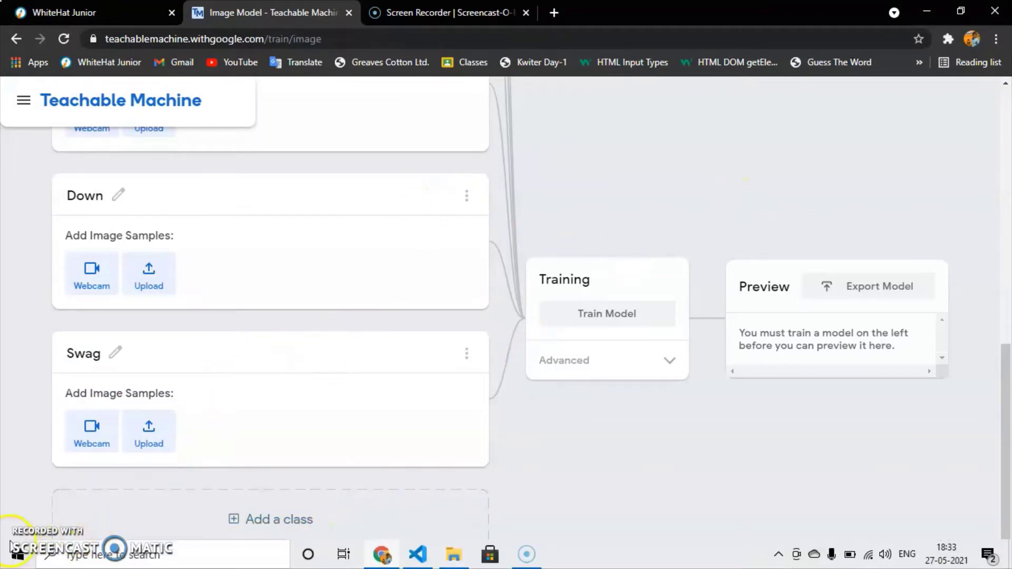
{"action": "left_click", "coordinate": [300, 514]}
{"action": "scroll", "coordinate": [300, 509], "scroll_direction": "down", "scroll_amount": 3}
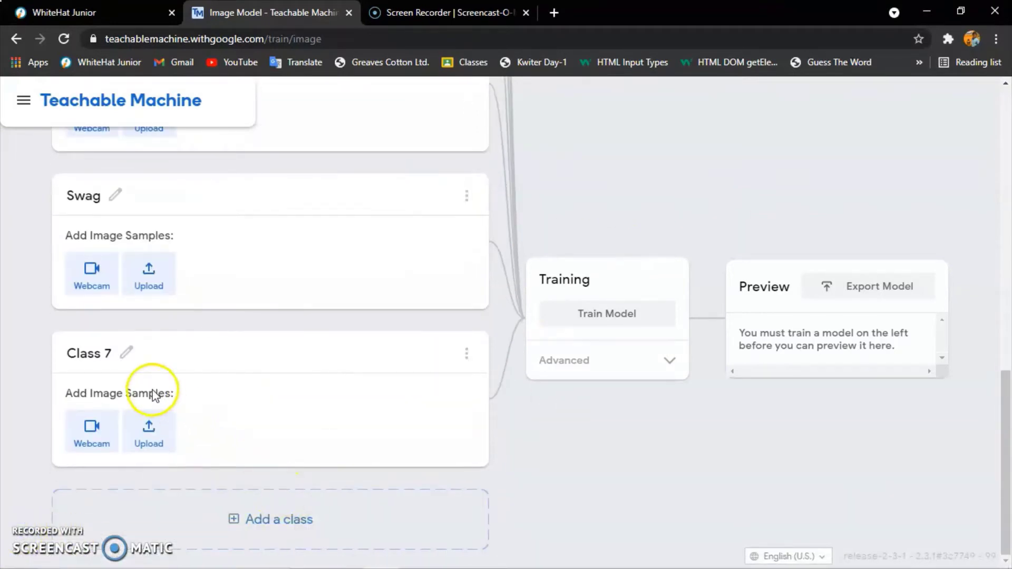
{"action": "left_click", "coordinate": [127, 353]}
{"action": "key", "text": "BackSpace"}
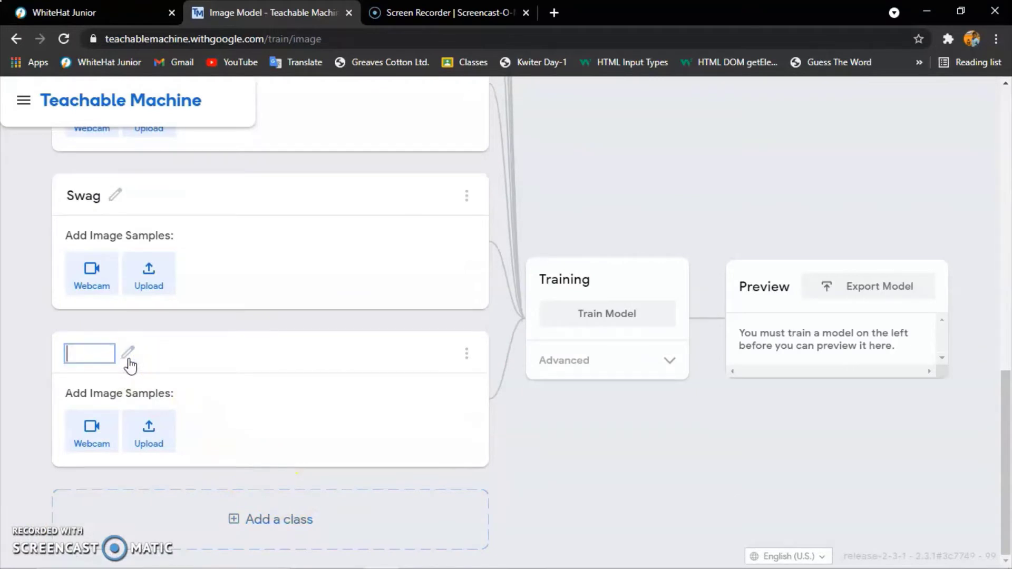
{"action": "type", "text": "Super"}
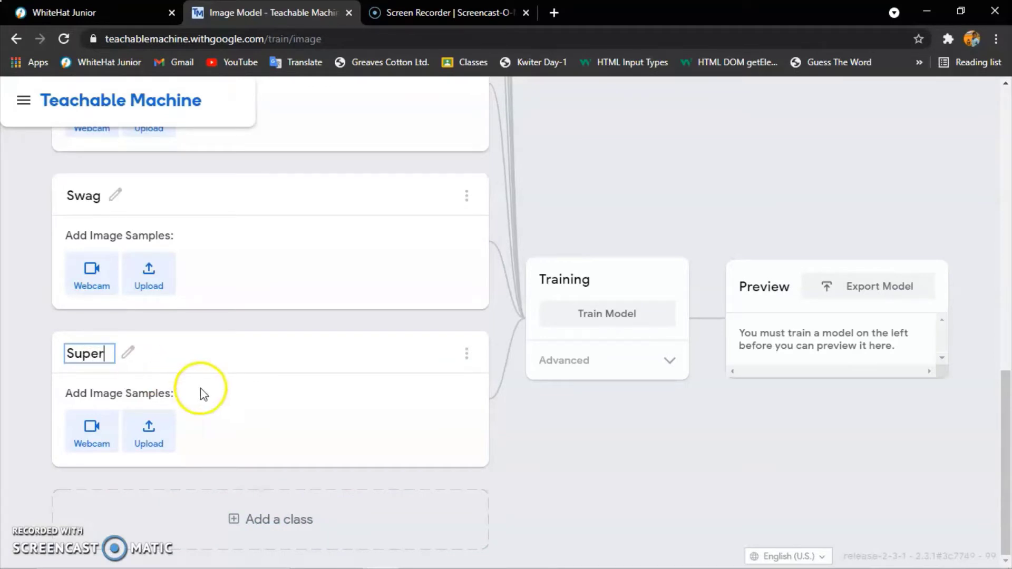
Add an eighth class below Super and name it Best
{"action": "left_click", "coordinate": [294, 494]}
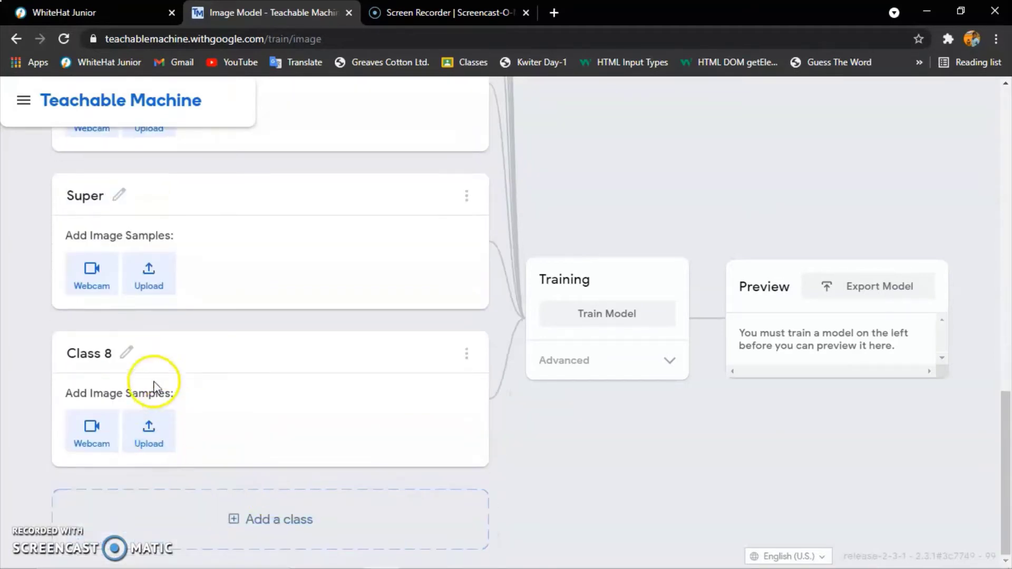
{"action": "left_click", "coordinate": [128, 355]}
{"action": "key", "text": "BackSpace"}
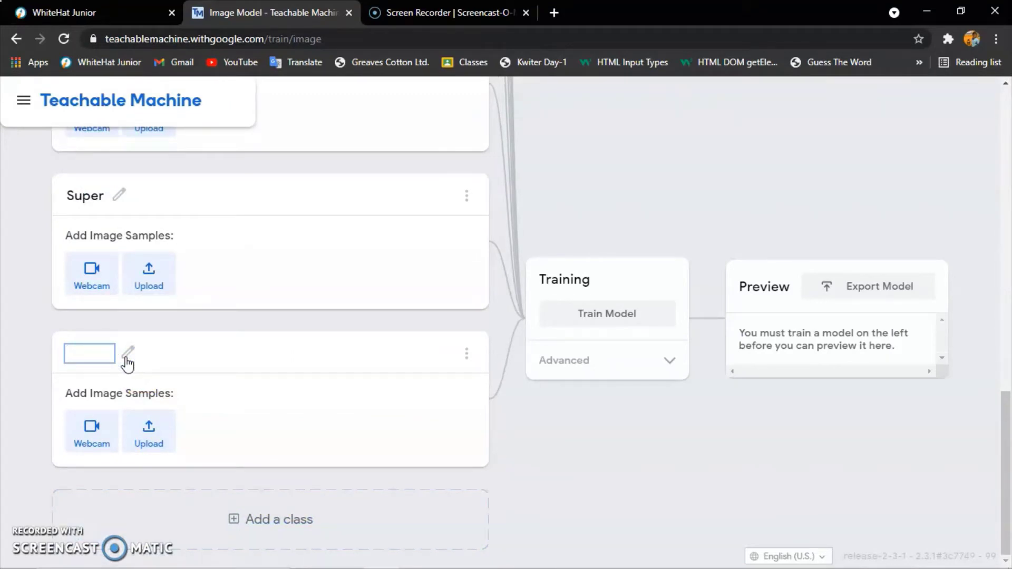
{"action": "type", "text": "Best"}
{"action": "left_click", "coordinate": [559, 98]}
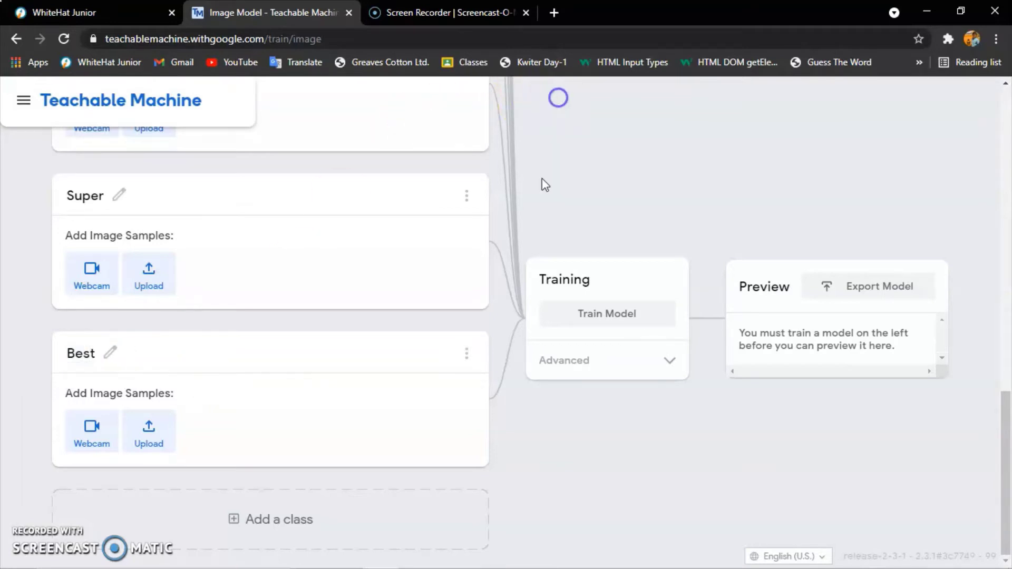
Record about 100 webcam image samples of a two-finger peace sign for the Peace class, keeping the default crop
{"action": "scroll", "coordinate": [368, 264], "scroll_direction": "up", "scroll_amount": 7}
{"action": "scroll", "coordinate": [369, 264], "scroll_direction": "up", "scroll_amount": 10}
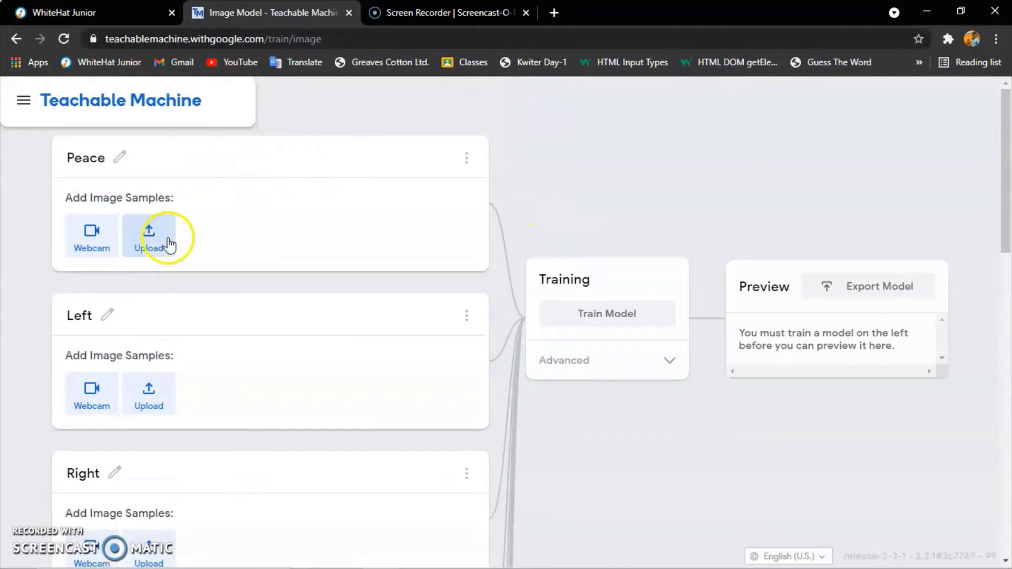
{"action": "left_click", "coordinate": [89, 230]}
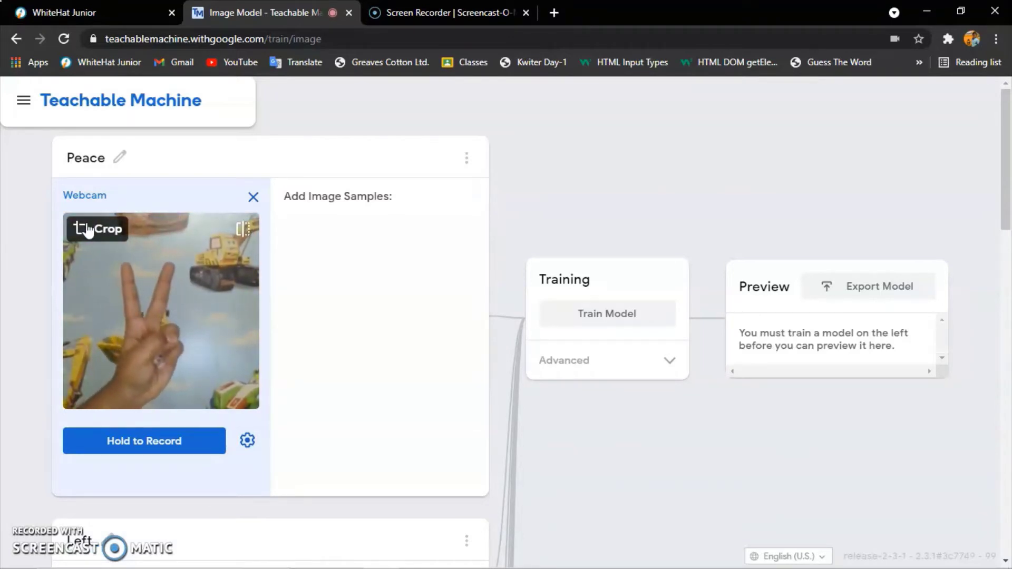
{"action": "left_click", "coordinate": [89, 230]}
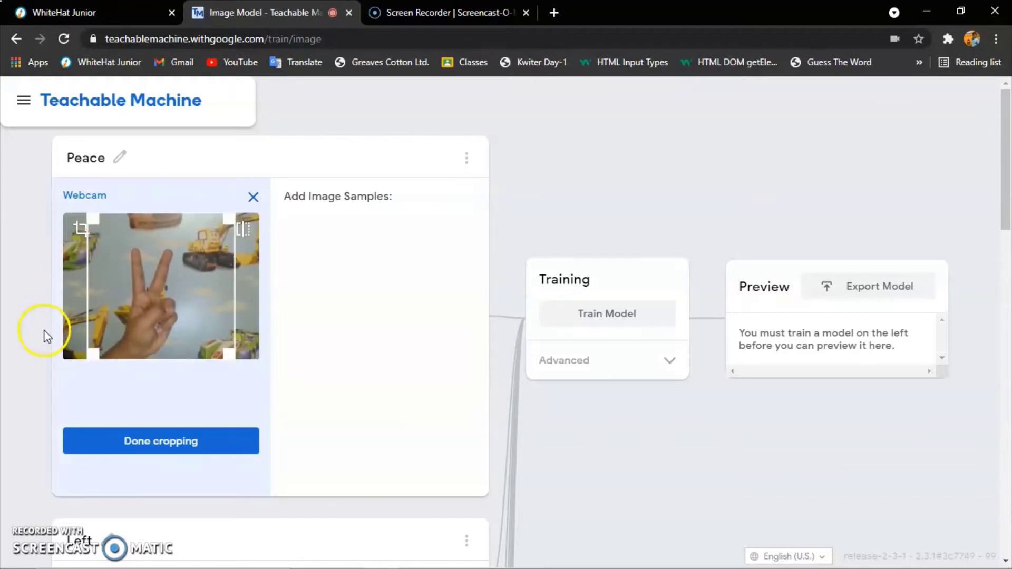
{"action": "left_click", "coordinate": [105, 447]}
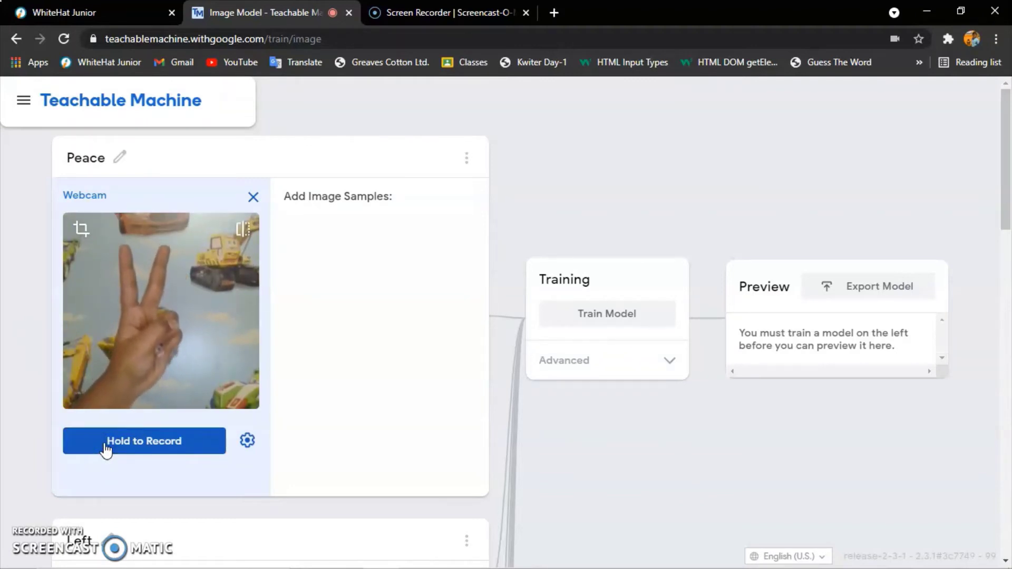
{"action": "left_click_drag", "start_coordinate": [105, 447], "coordinate": [105, 447]}
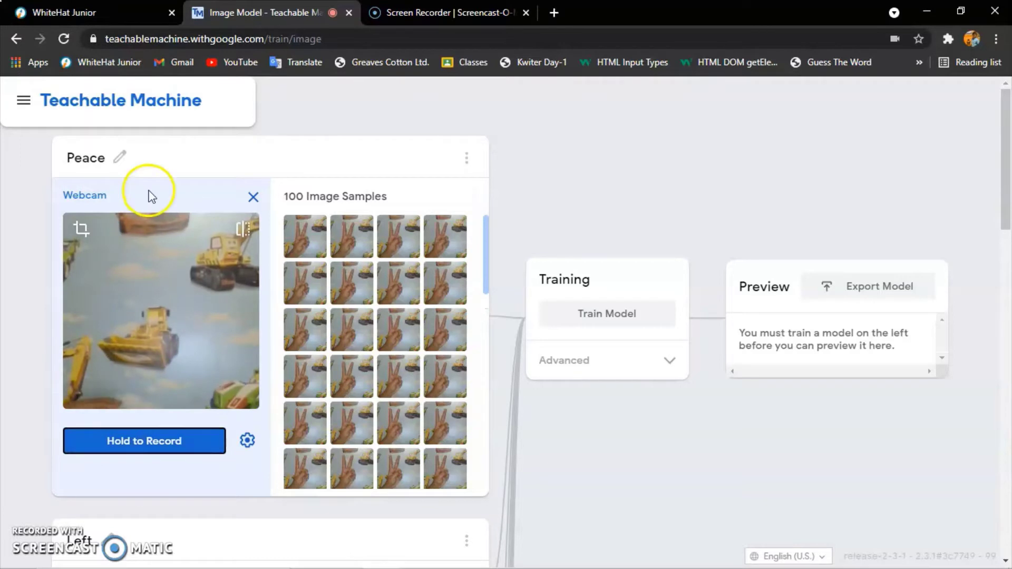
Open webcam sample capture for the Left class
{"action": "scroll", "coordinate": [269, 287], "scroll_direction": "down", "scroll_amount": 4}
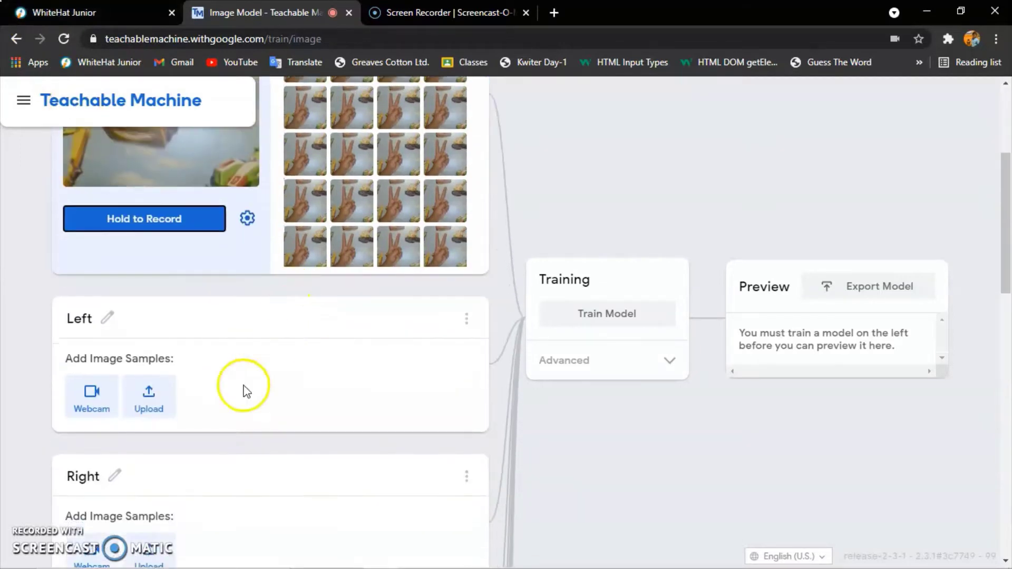
{"action": "scroll", "coordinate": [127, 390], "scroll_direction": "down", "scroll_amount": 1}
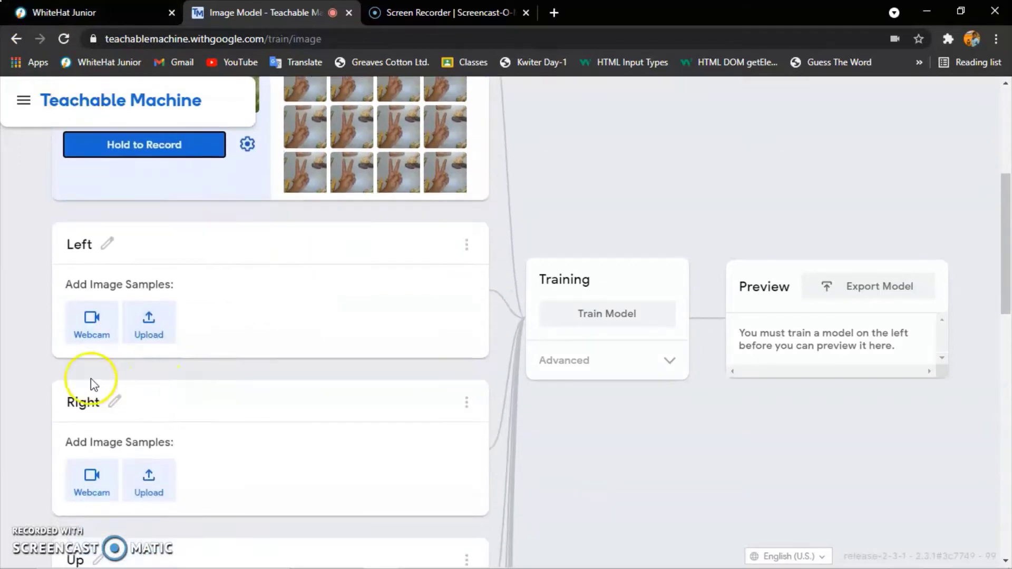
{"action": "left_click", "coordinate": [83, 341]}
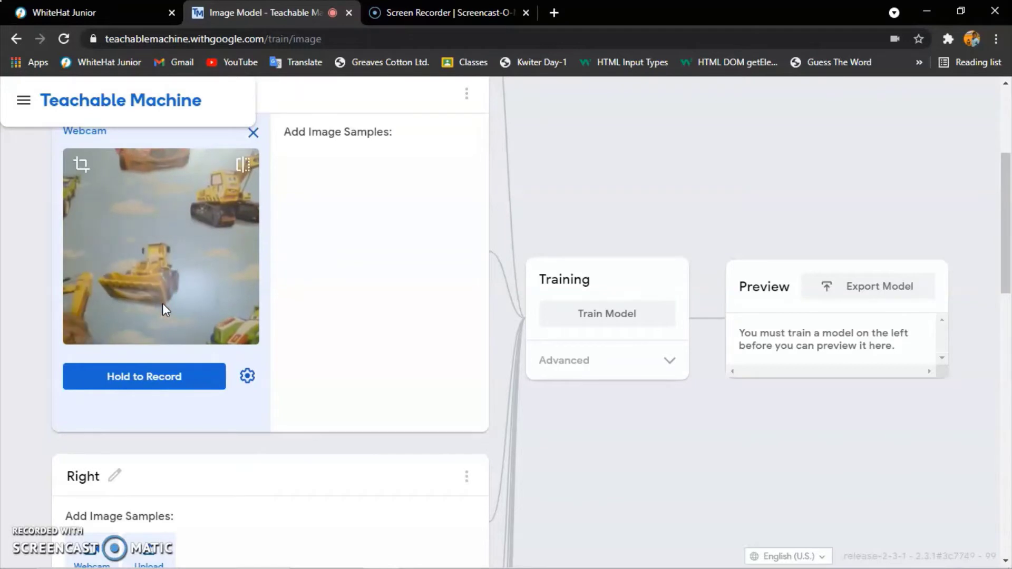
{"action": "mouse_move", "coordinate": [50, 554]}
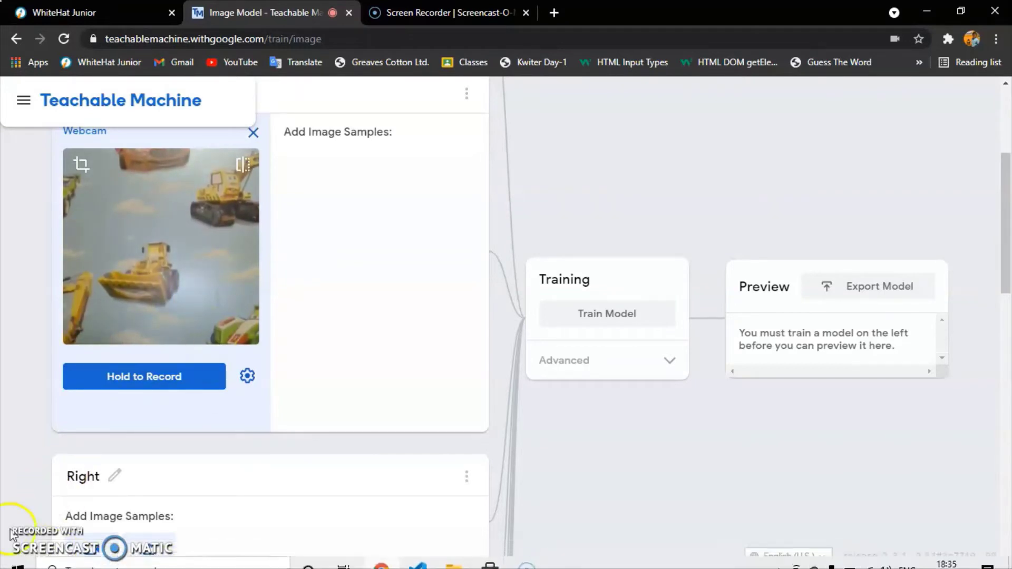
{"action": "scroll", "coordinate": [334, 215], "scroll_direction": "down", "scroll_amount": 1}
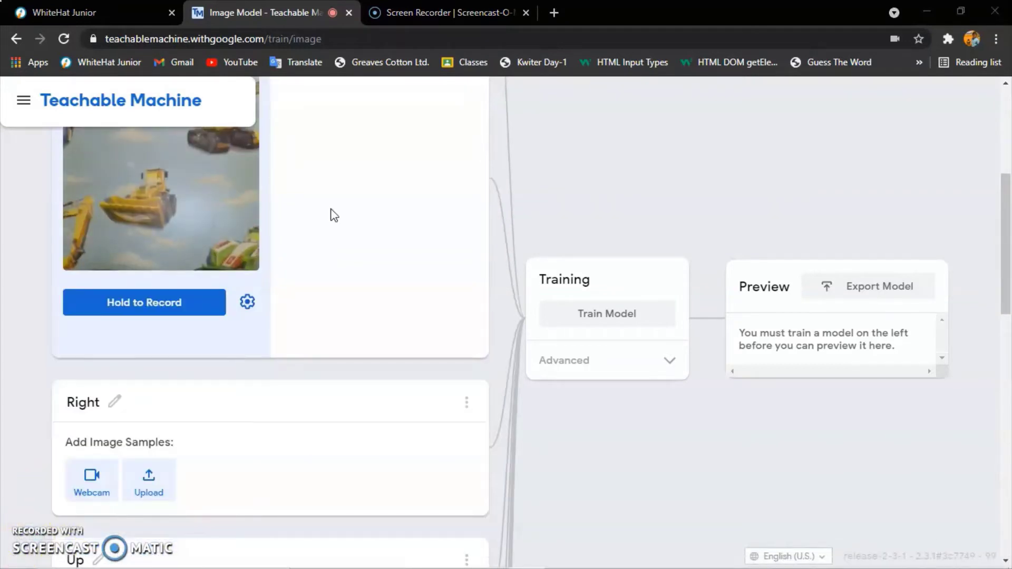
{"action": "scroll", "coordinate": [333, 215], "scroll_direction": "up", "scroll_amount": 2}
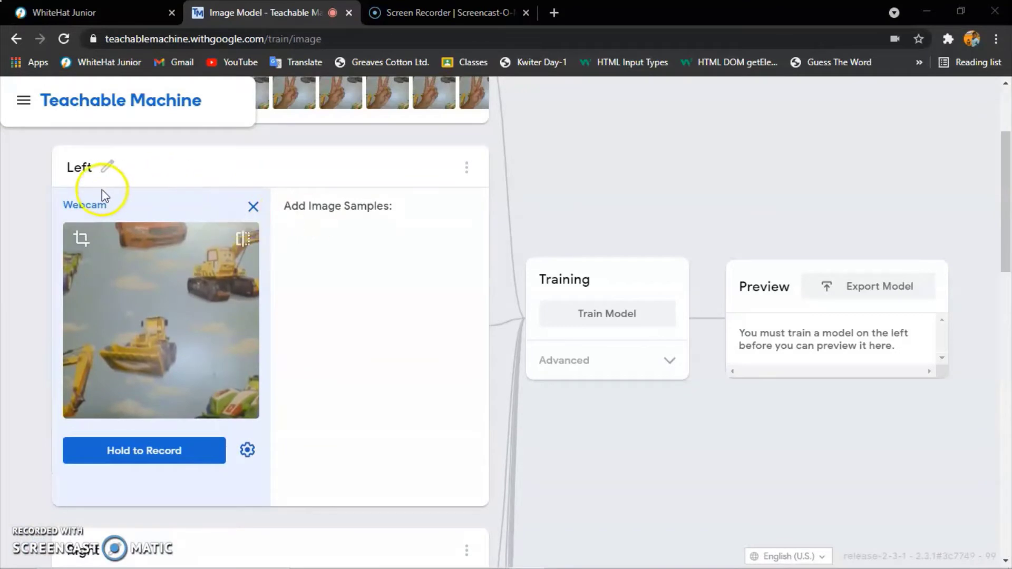
Rename the Left class as Hi-Five and record about 118 webcam image samples of an open palm for it
{"action": "left_click", "coordinate": [105, 175]}
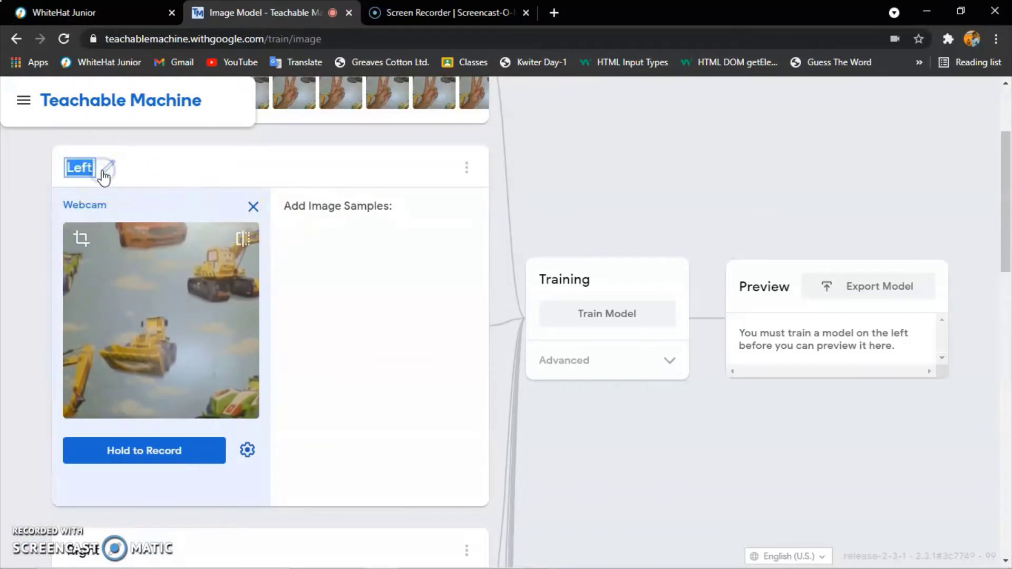
{"action": "key", "text": "BackSpace"}
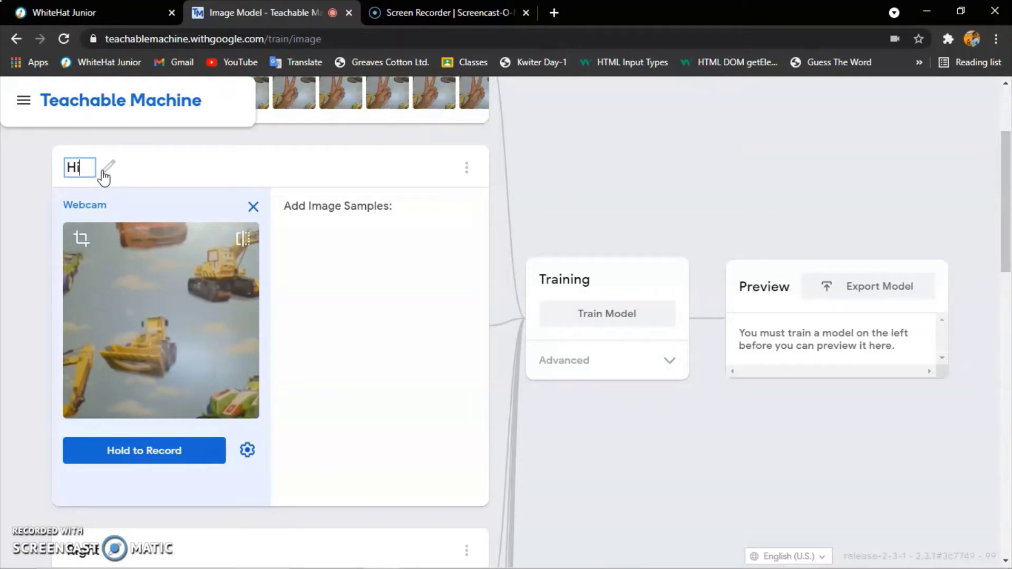
{"action": "type", "text": "-Five"}
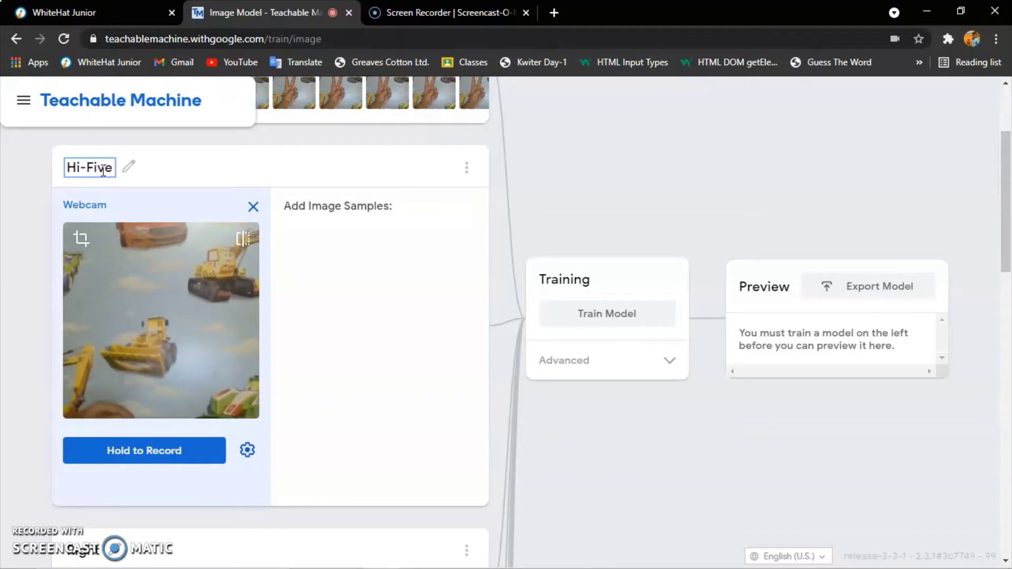
{"action": "left_click", "coordinate": [595, 162]}
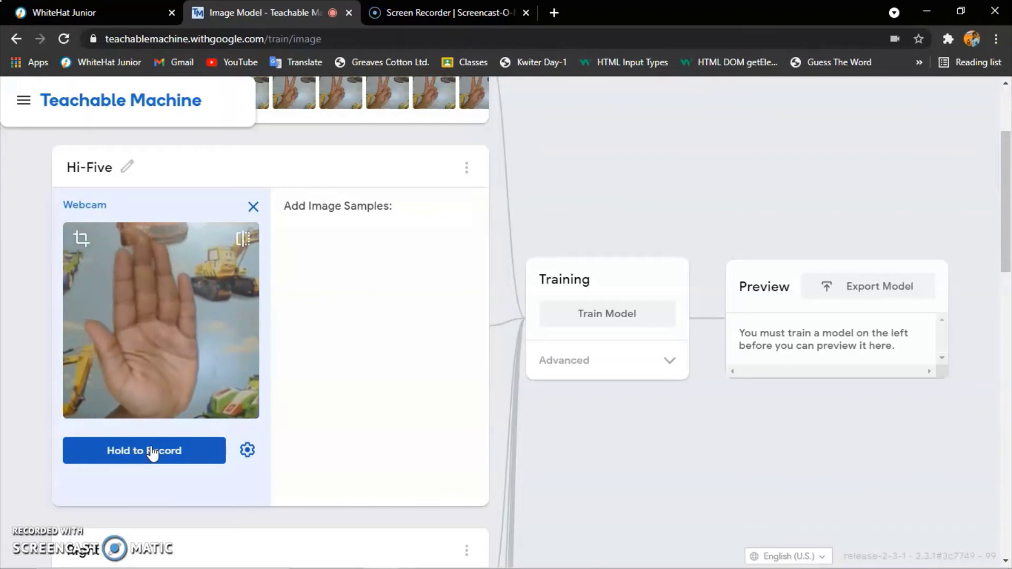
{"action": "left_click_drag", "start_coordinate": [152, 452], "coordinate": [151, 453]}
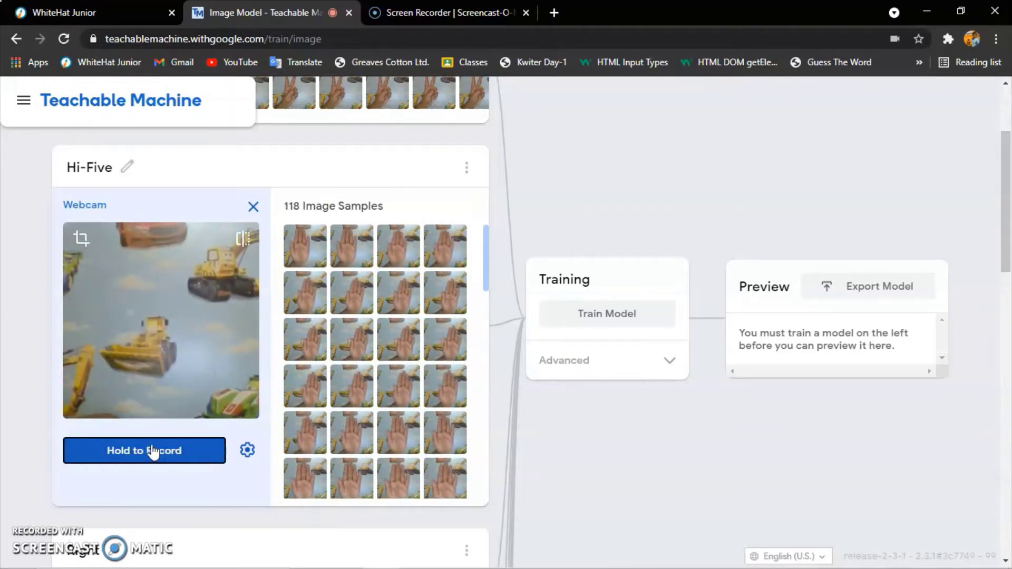
Record about 102 webcam image samples of a hand pointing right for the Right class
{"action": "scroll", "coordinate": [233, 359], "scroll_direction": "down", "scroll_amount": 4}
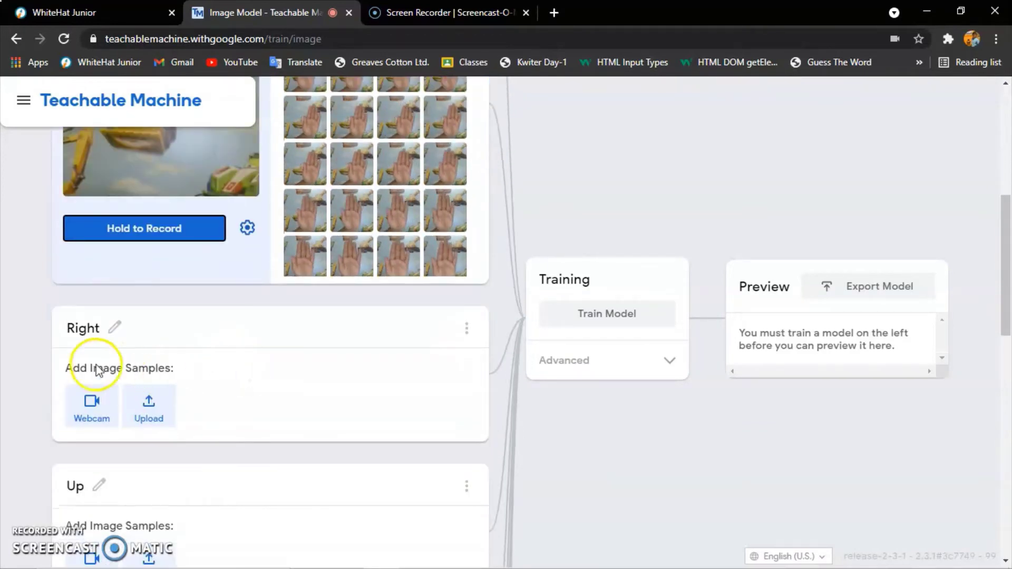
{"action": "left_click", "coordinate": [93, 403]}
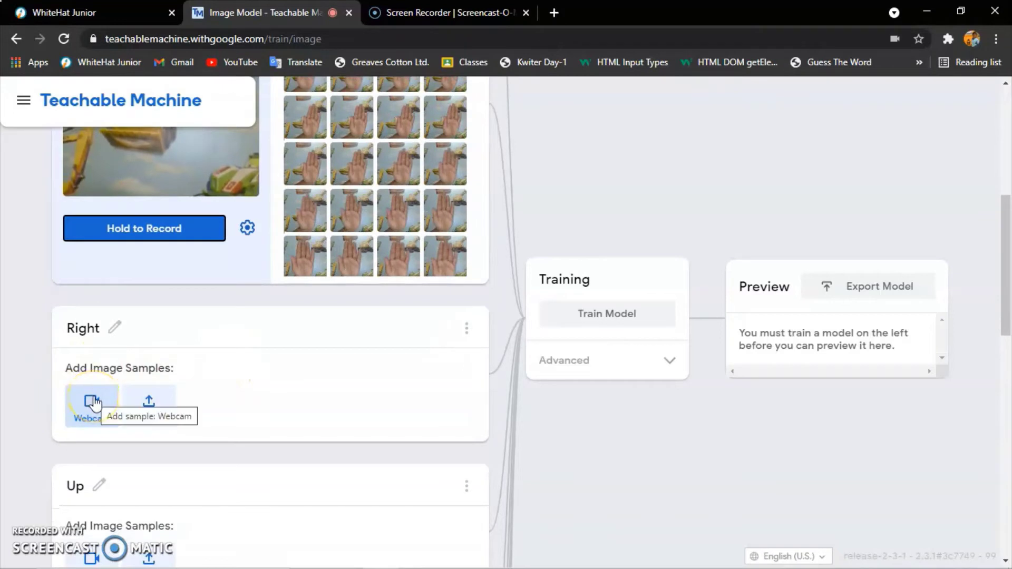
{"action": "left_click", "coordinate": [92, 403]}
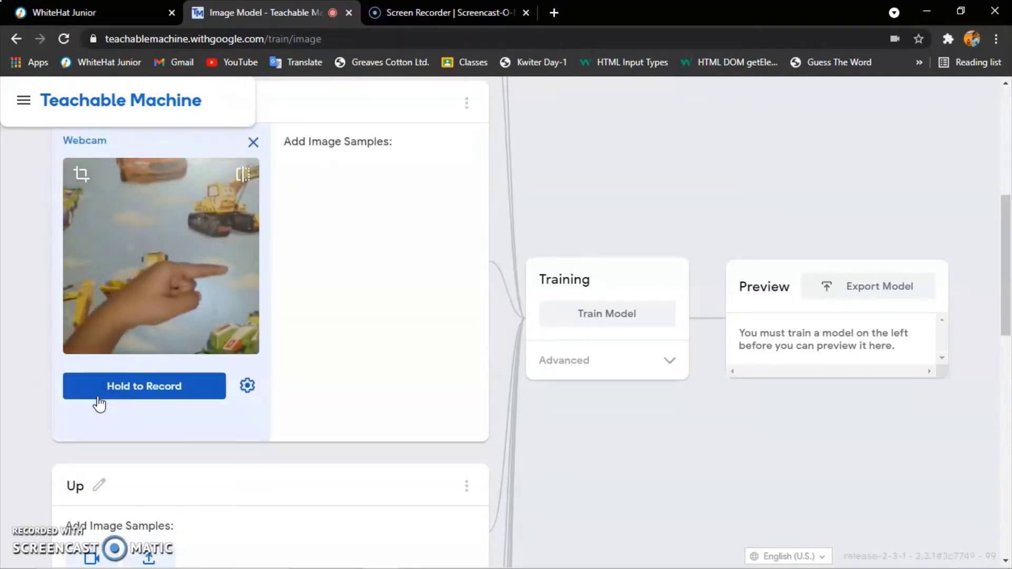
{"action": "left_click", "coordinate": [98, 399]}
{"action": "left_click_drag", "start_coordinate": [98, 402], "coordinate": [98, 403]}
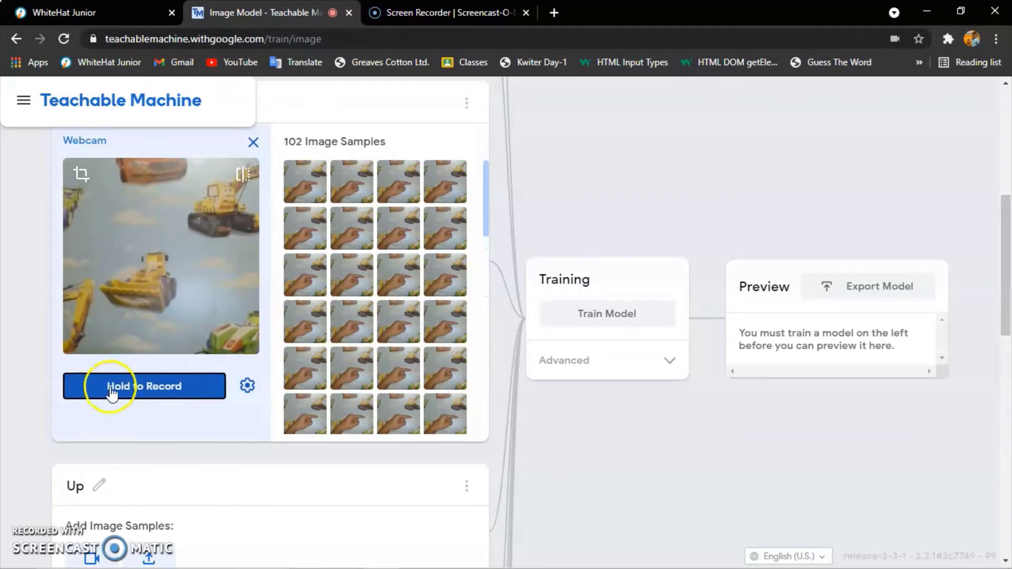
Open webcam sample capture for the Up class and rename that class as Little
{"action": "scroll", "coordinate": [162, 317], "scroll_direction": "down", "scroll_amount": 4}
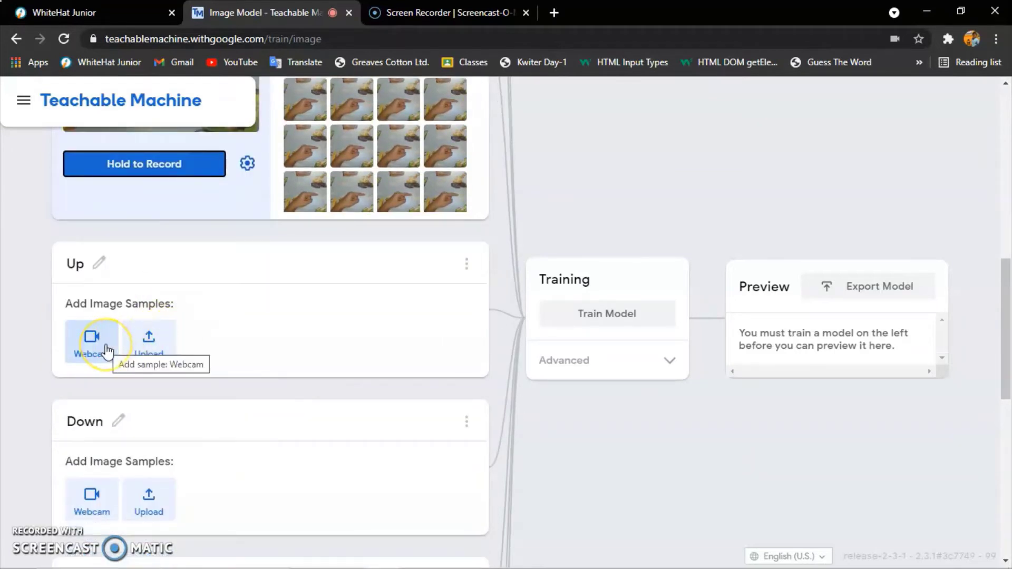
{"action": "left_click", "coordinate": [106, 348]}
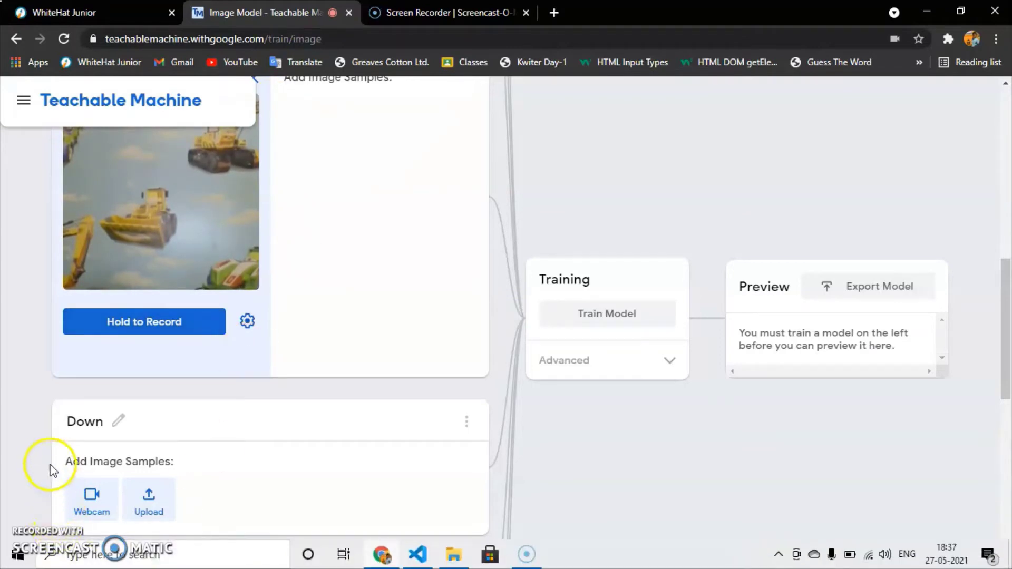
{"action": "scroll", "coordinate": [97, 264], "scroll_direction": "up", "scroll_amount": 4}
{"action": "left_click", "coordinate": [100, 261]}
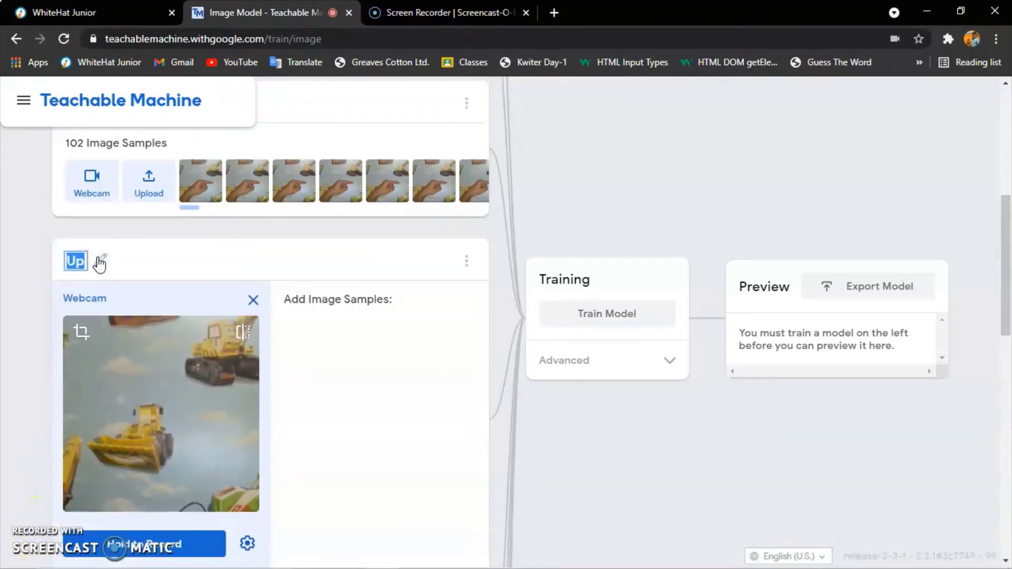
{"action": "key", "text": "BackSpace"}
{"action": "type", "text": "Littl"}
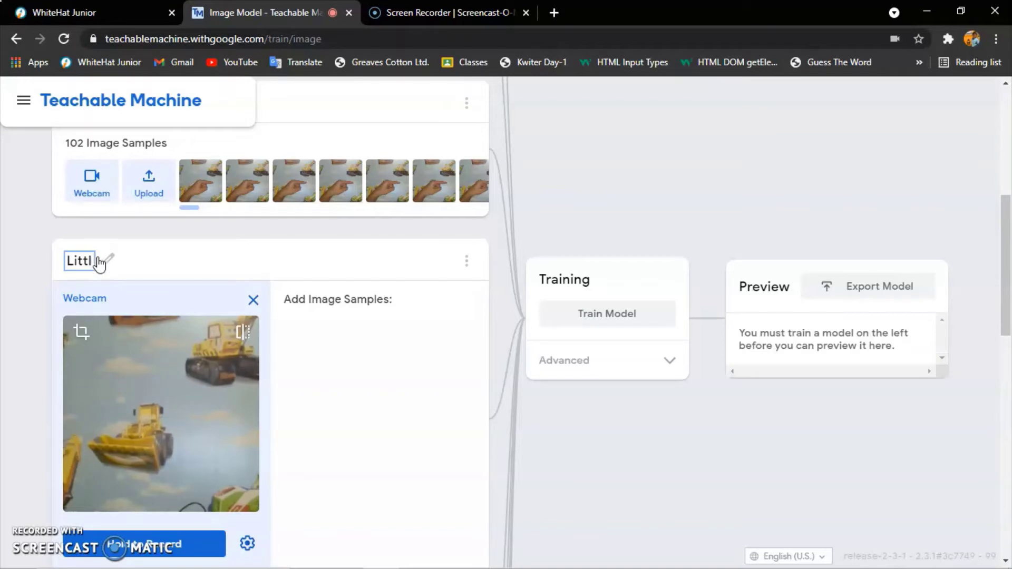
{"action": "type", "text": "e"}
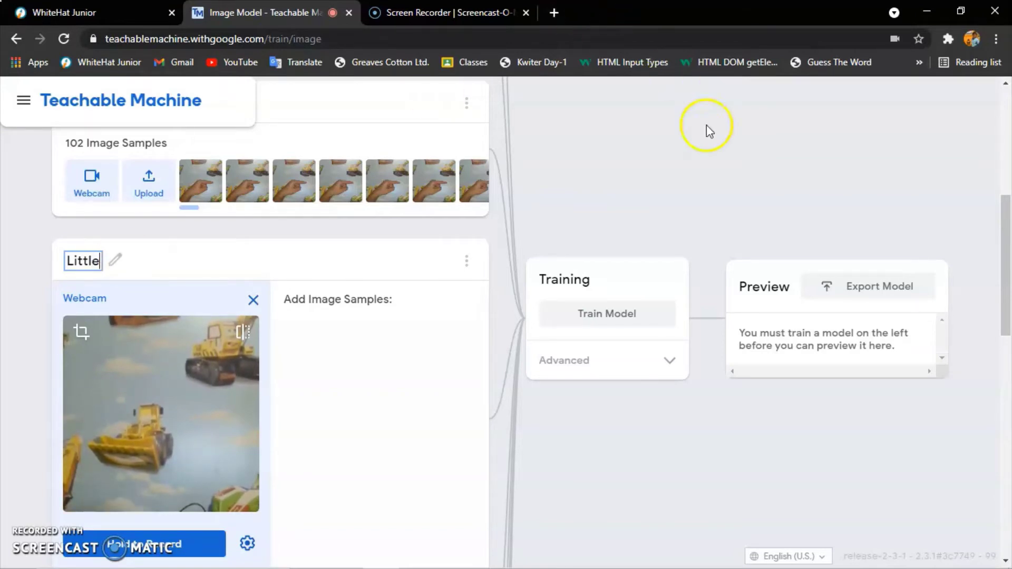
{"action": "left_click", "coordinate": [388, 373]}
Record about 102 webcam image samples of a thumb-and-finger pinch gesture for the Little class
{"action": "scroll", "coordinate": [256, 403], "scroll_direction": "down", "scroll_amount": 2}
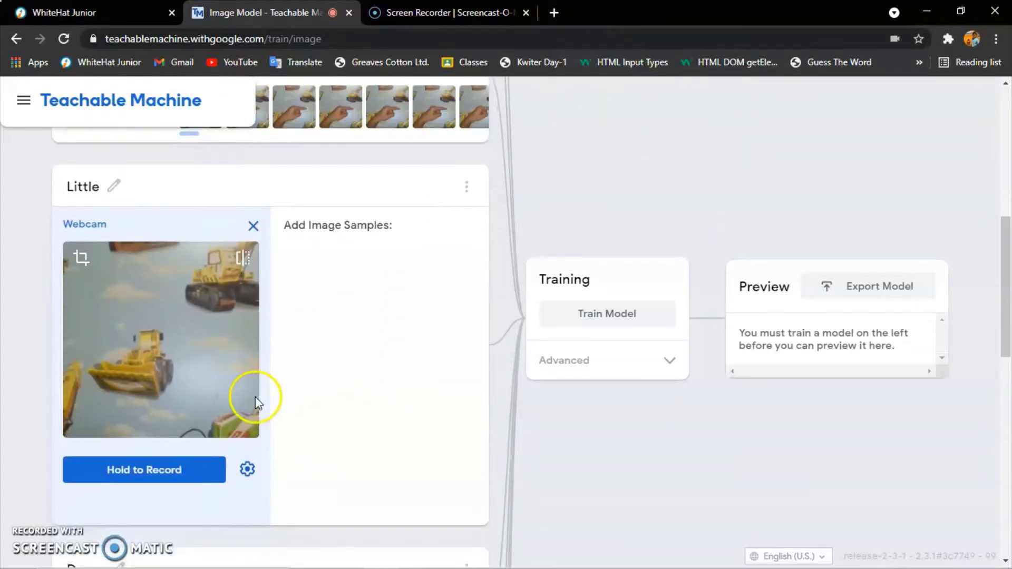
{"action": "left_click", "coordinate": [192, 467]}
{"action": "left_click", "coordinate": [166, 450]}
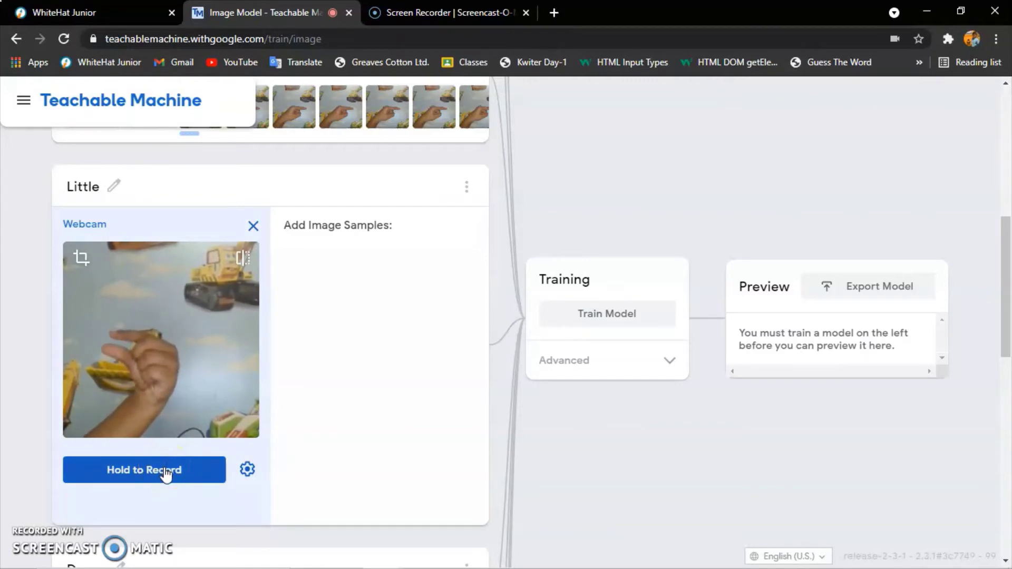
{"action": "left_click_drag", "start_coordinate": [166, 472], "coordinate": [166, 475]}
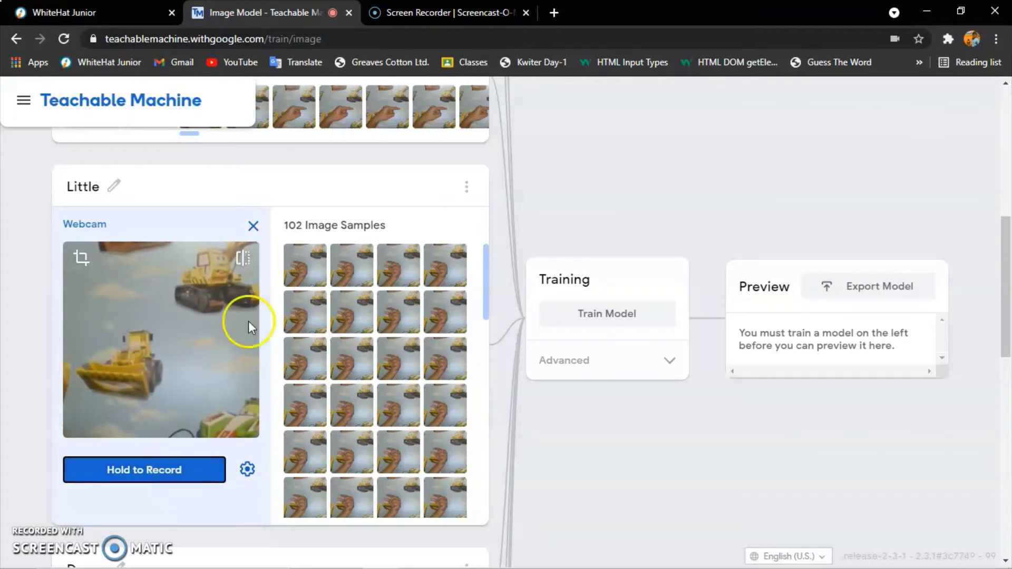
{"action": "scroll", "coordinate": [248, 322], "scroll_direction": "down", "scroll_amount": 7}
{"action": "scroll", "coordinate": [170, 305], "scroll_direction": "up", "scroll_amount": 3}
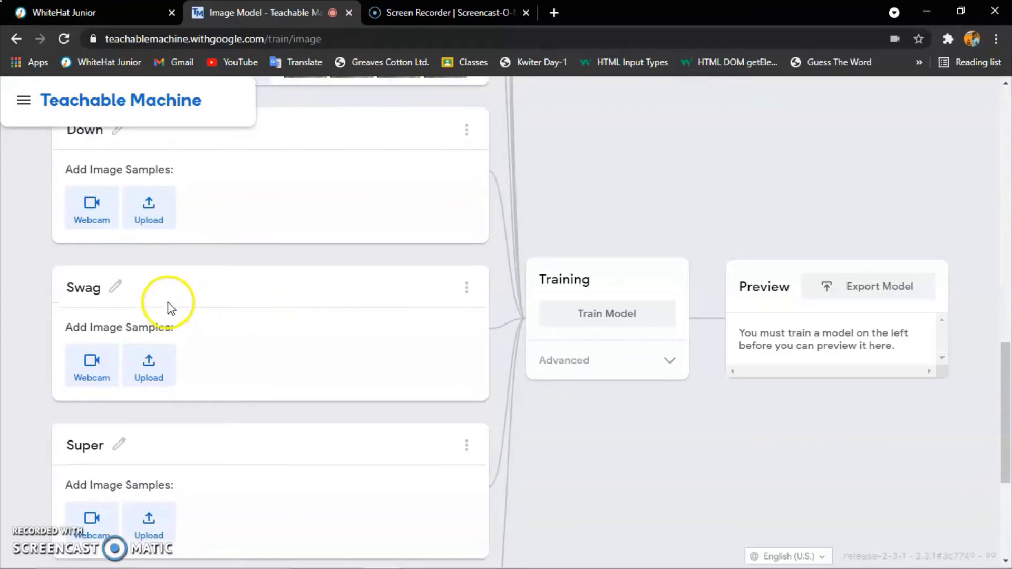
{"action": "scroll", "coordinate": [165, 241], "scroll_direction": "up", "scroll_amount": 10}
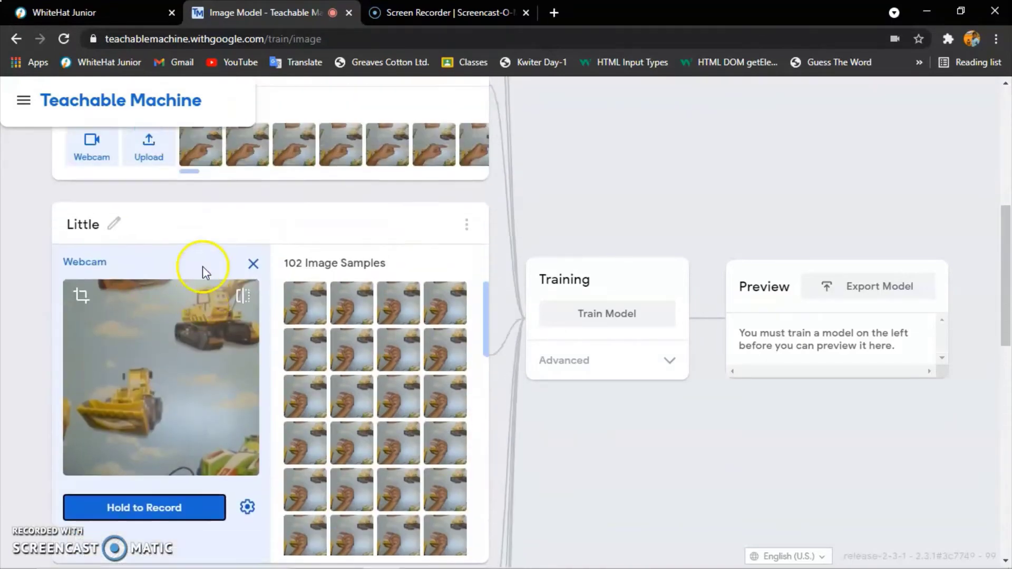
{"action": "scroll", "coordinate": [201, 272], "scroll_direction": "down", "scroll_amount": 2}
{"action": "scroll", "coordinate": [202, 273], "scroll_direction": "up", "scroll_amount": 3}
{"action": "scroll", "coordinate": [203, 273], "scroll_direction": "down", "scroll_amount": 10}
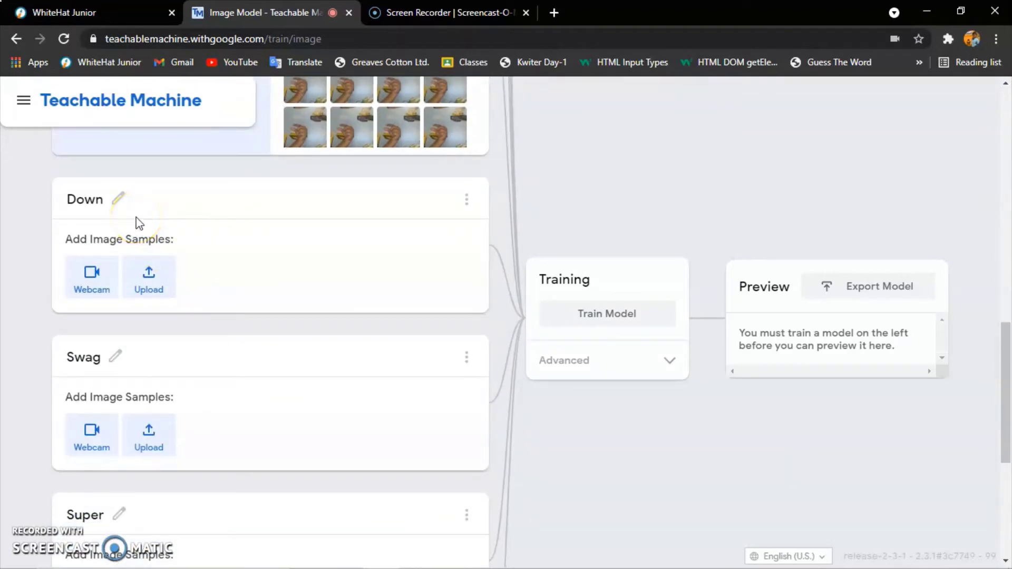
{"action": "left_click", "coordinate": [95, 279]}
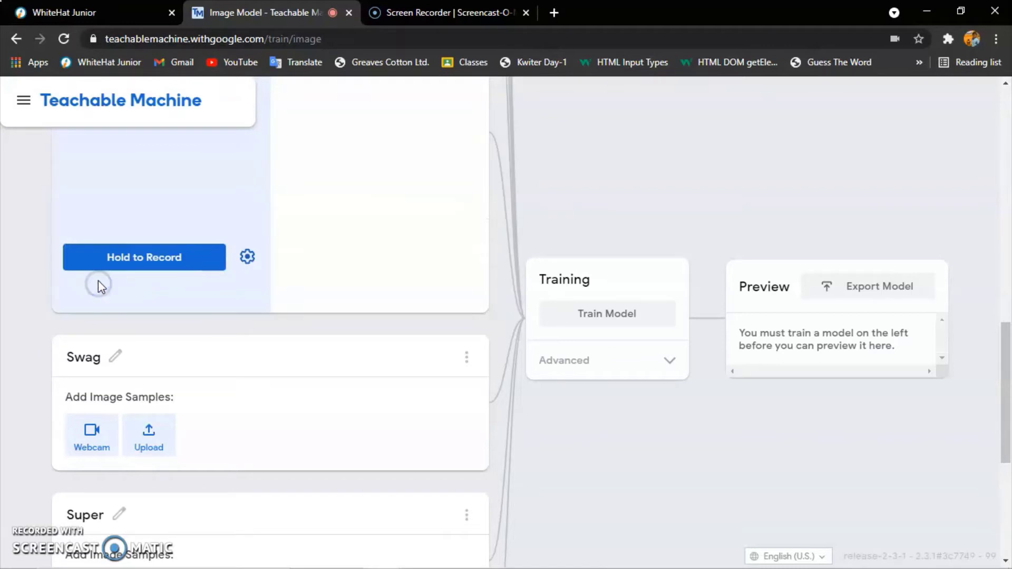
{"action": "scroll", "coordinate": [274, 300], "scroll_direction": "up", "scroll_amount": 3}
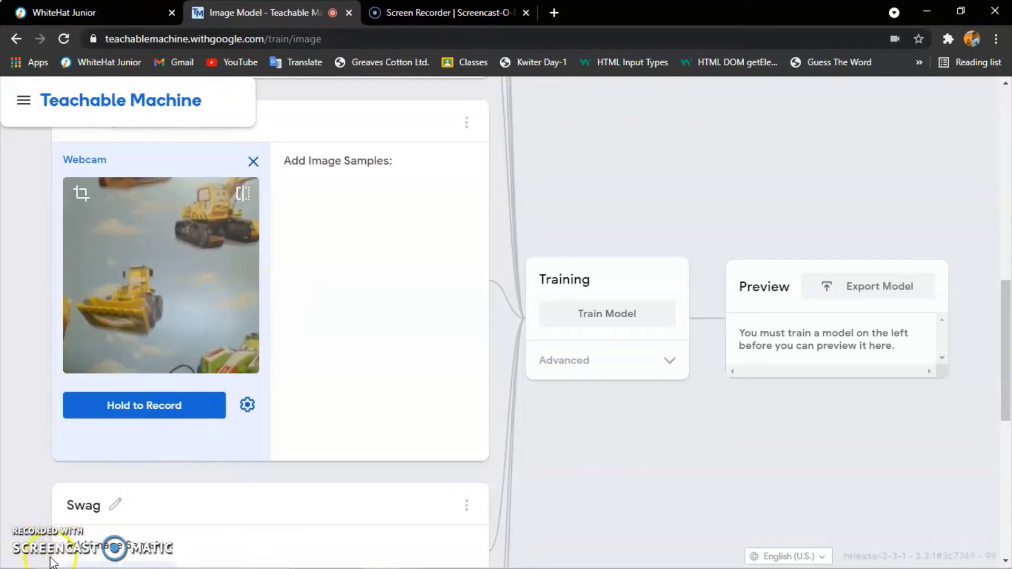
{"action": "scroll", "coordinate": [369, 328], "scroll_direction": "up", "scroll_amount": 3}
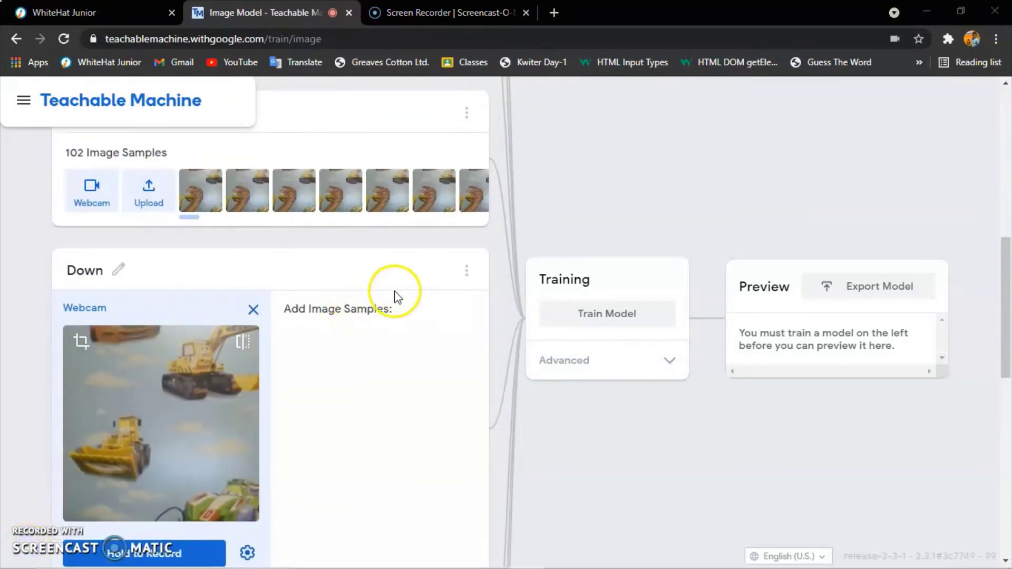
Delete the Down class from the image model
{"action": "scroll", "coordinate": [232, 338], "scroll_direction": "down", "scroll_amount": 3}
{"action": "scroll", "coordinate": [454, 174], "scroll_direction": "up", "scroll_amount": 2}
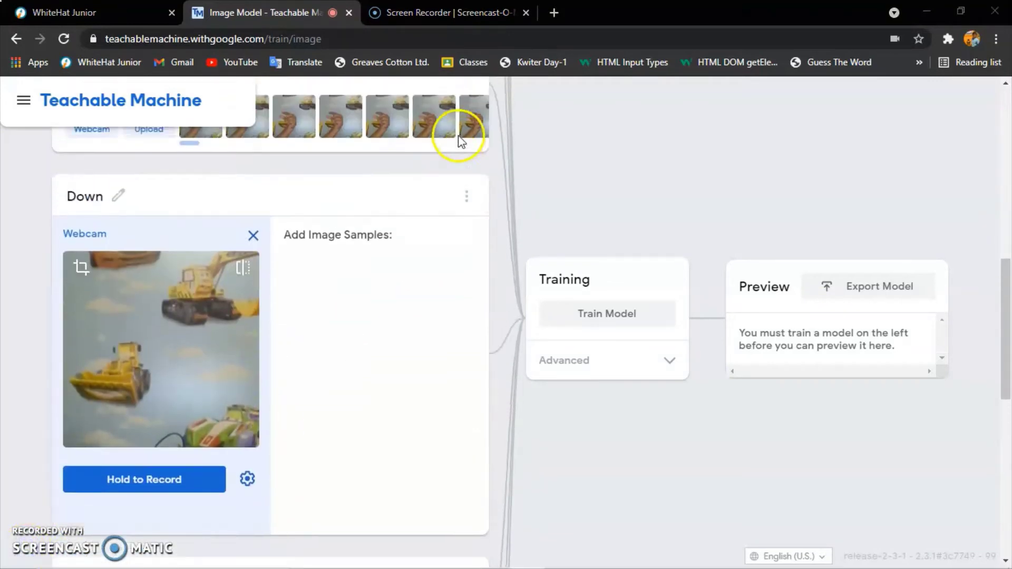
{"action": "left_click", "coordinate": [469, 195]}
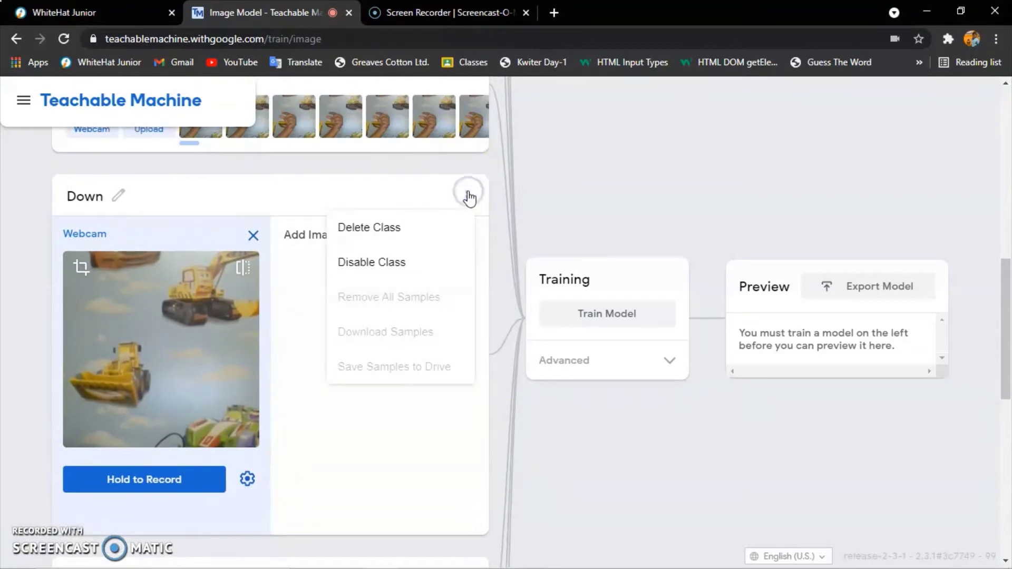
{"action": "left_click", "coordinate": [437, 230]}
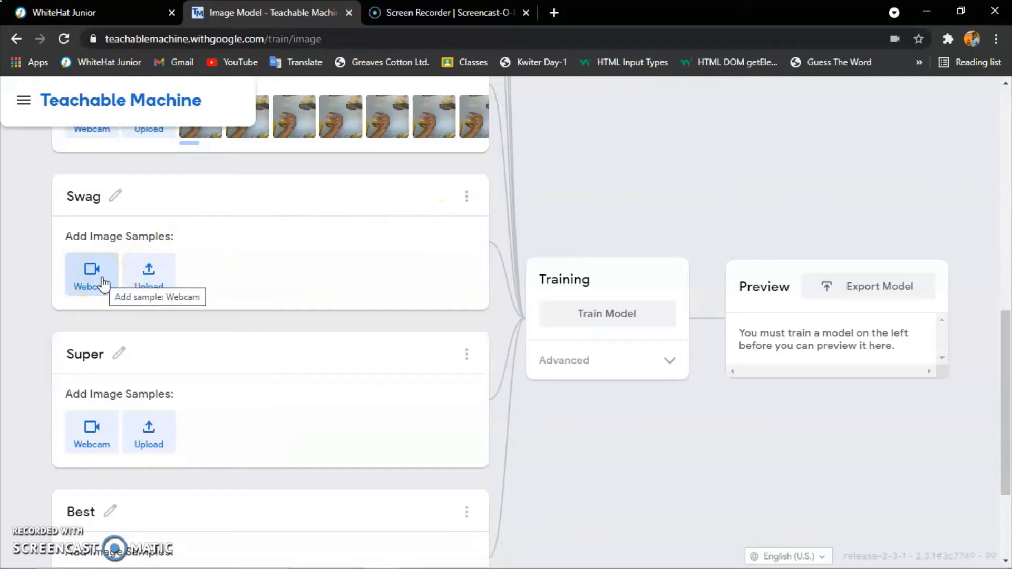
Open webcam sample capture for the Swag class and flip the camera image while cropping
{"action": "left_click", "coordinate": [91, 274]}
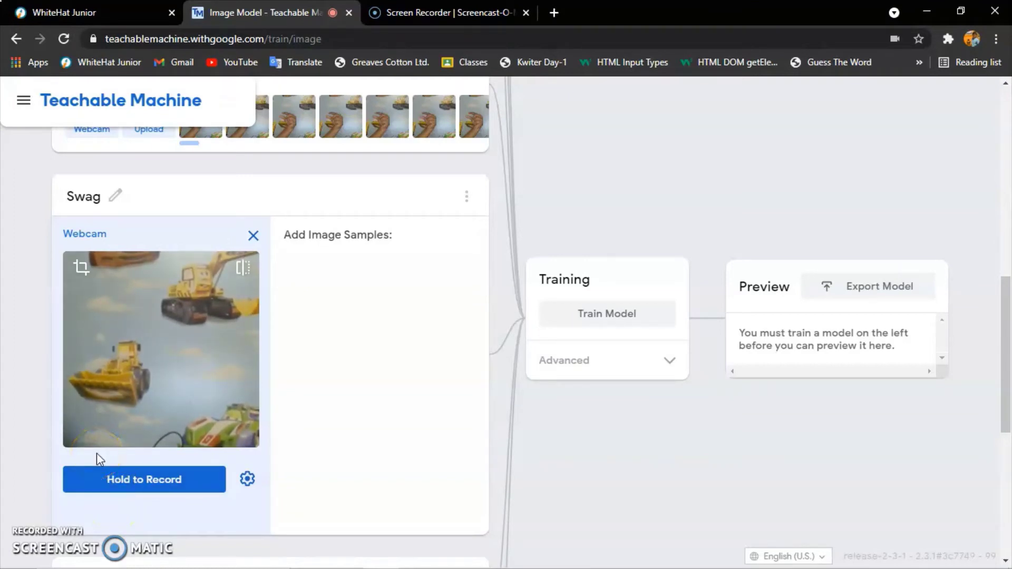
{"action": "left_click", "coordinate": [76, 267]}
{"action": "left_click", "coordinate": [153, 346]}
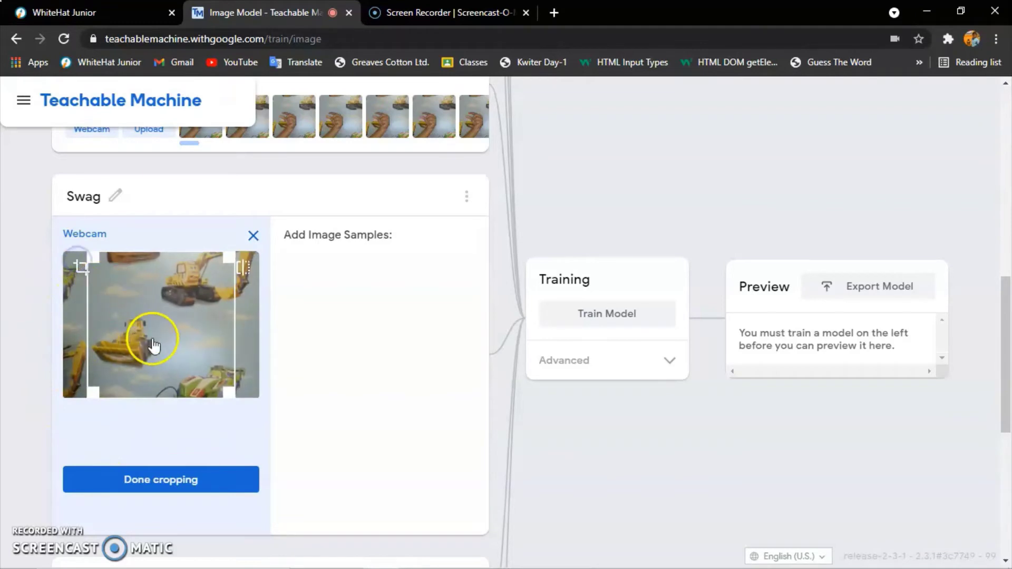
{"action": "left_click_drag", "start_coordinate": [152, 345], "coordinate": [226, 374]}
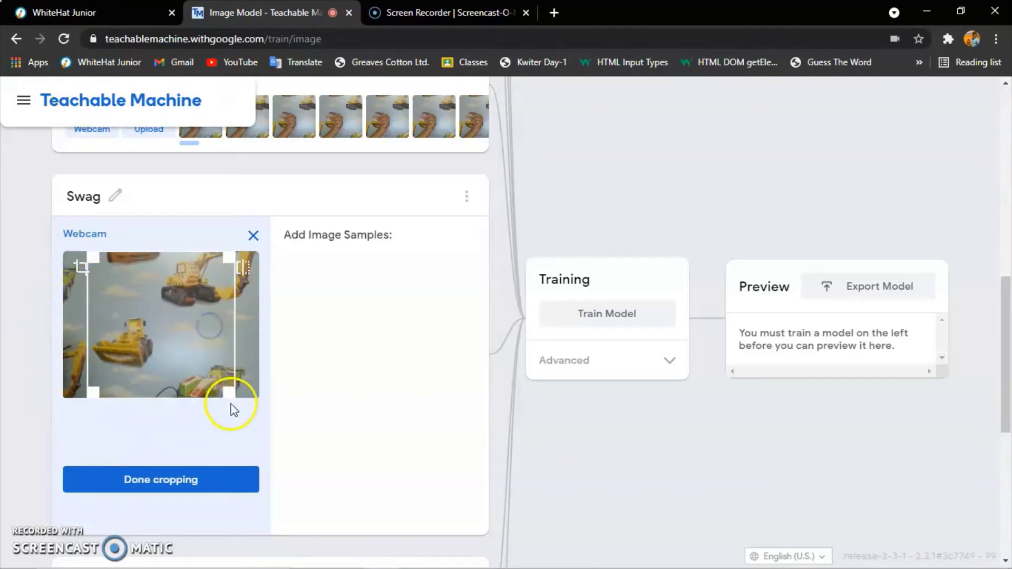
{"action": "left_click", "coordinate": [243, 267]}
{"action": "mouse_move", "coordinate": [242, 267]}
{"action": "left_mouse_down"}
{"action": "mouse_move", "coordinate": [219, 346]}
{"action": "mouse_move", "coordinate": [245, 268]}
{"action": "left_mouse_up"}
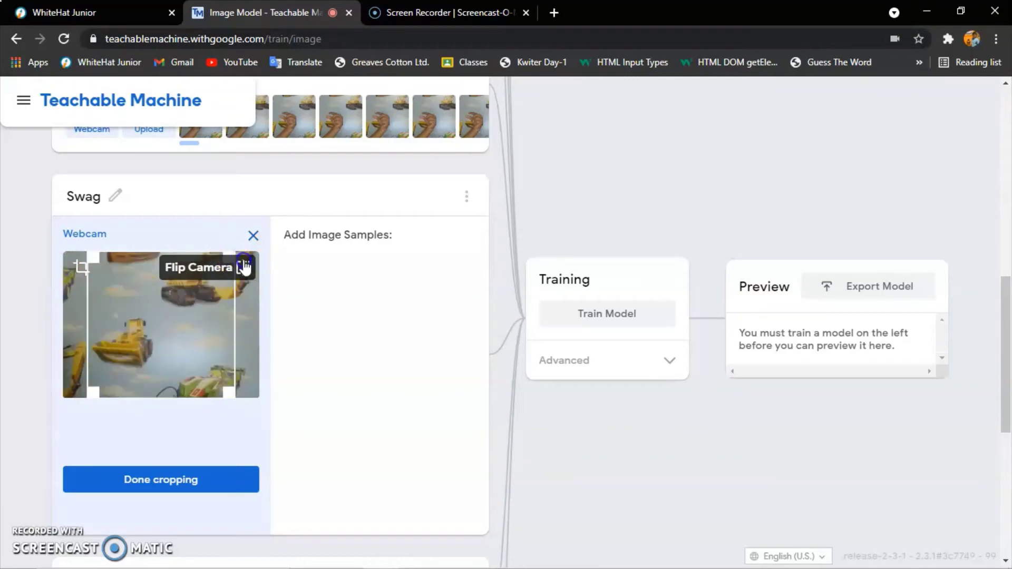
{"action": "left_click", "coordinate": [395, 300]}
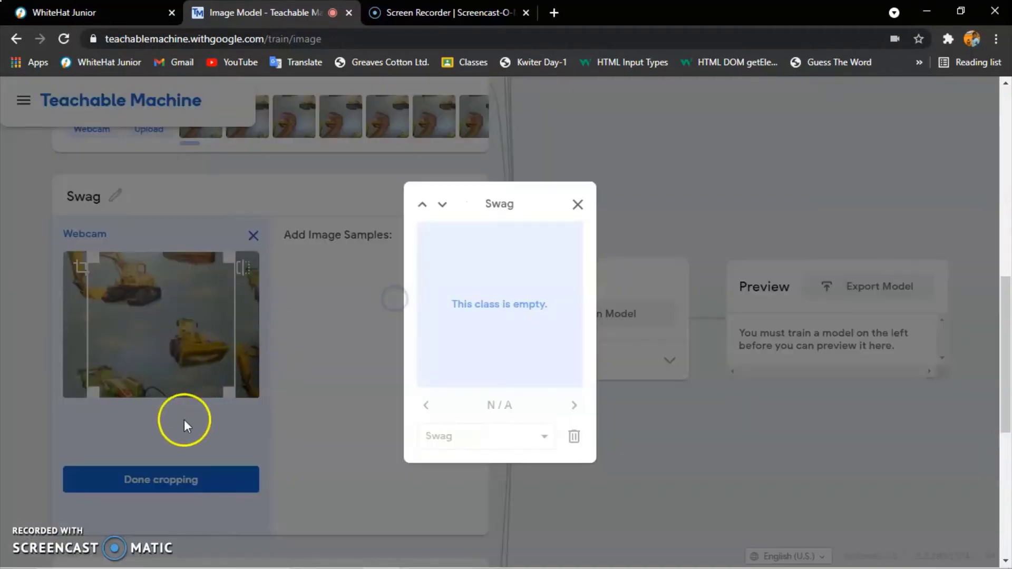
{"action": "left_click", "coordinate": [577, 205]}
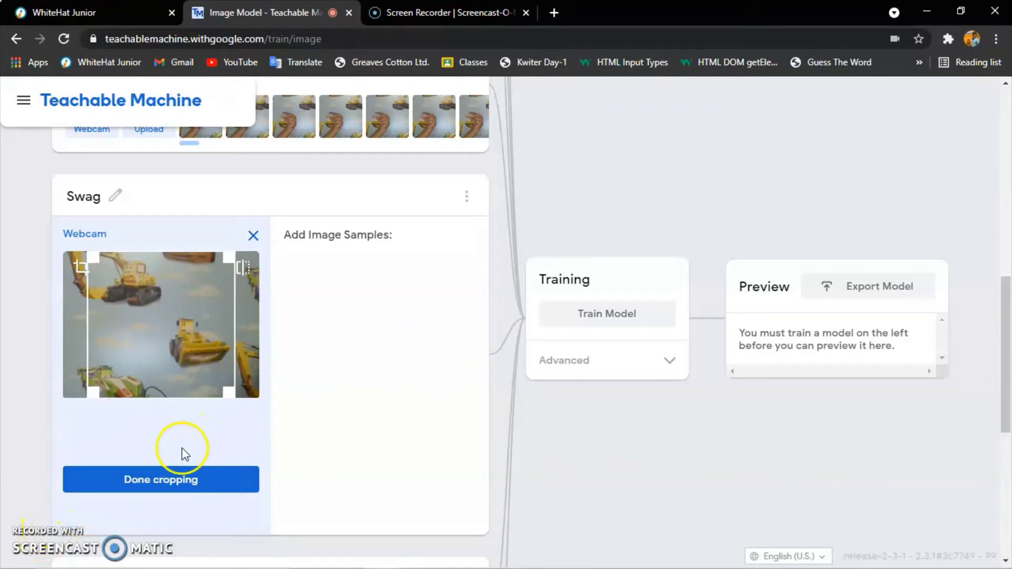
Finish cropping and record about 103 webcam image samples of a thumb-and-little-finger gesture for the Swag class
{"action": "left_click", "coordinate": [173, 468]}
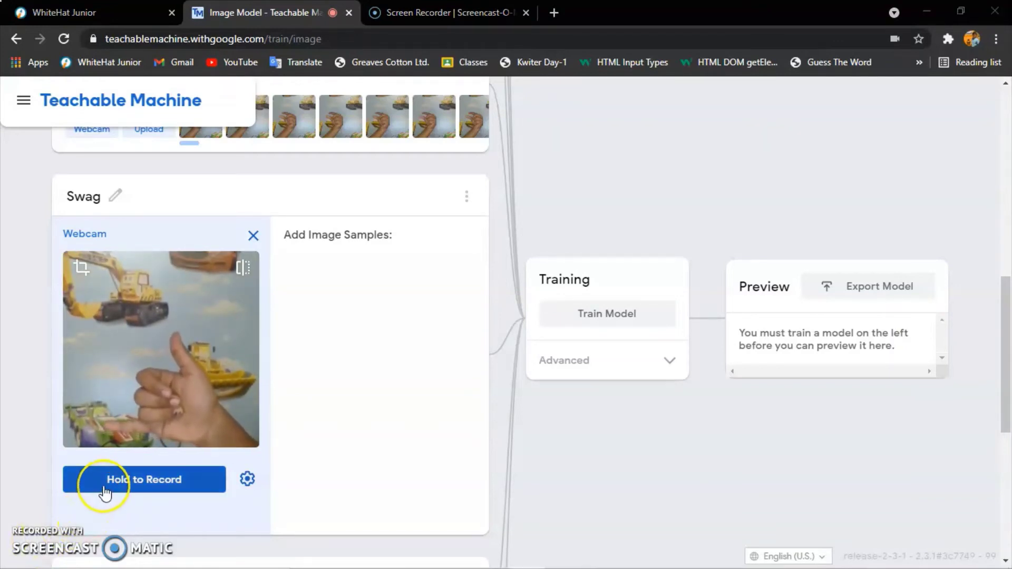
{"action": "left_click_drag", "start_coordinate": [105, 493], "coordinate": [116, 499]}
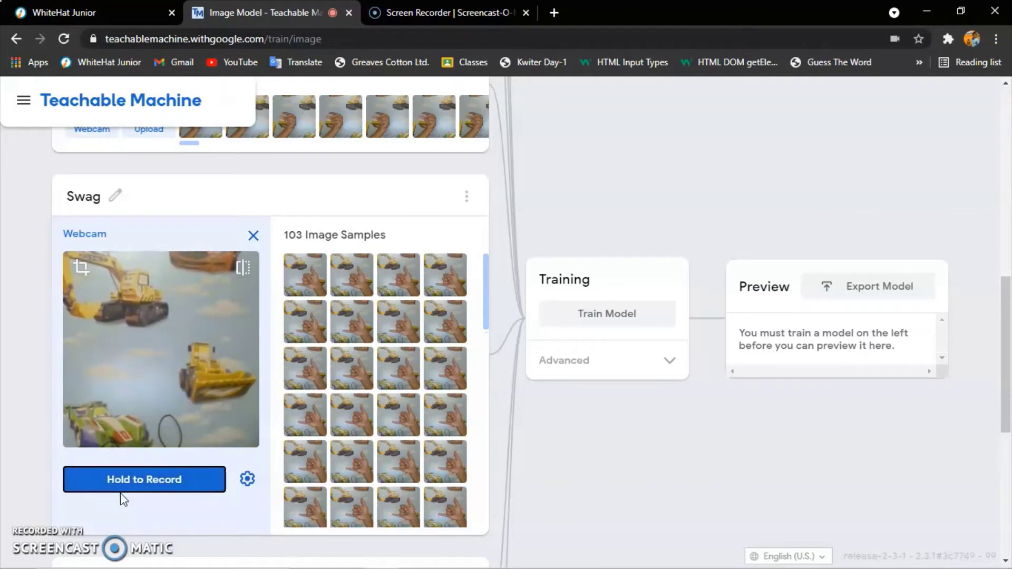
Record about 105 webcam image samples of an OK-sign gesture for the Super class
{"action": "scroll", "coordinate": [119, 498], "scroll_direction": "down", "scroll_amount": 3}
{"action": "scroll", "coordinate": [121, 498], "scroll_direction": "down", "scroll_amount": 2}
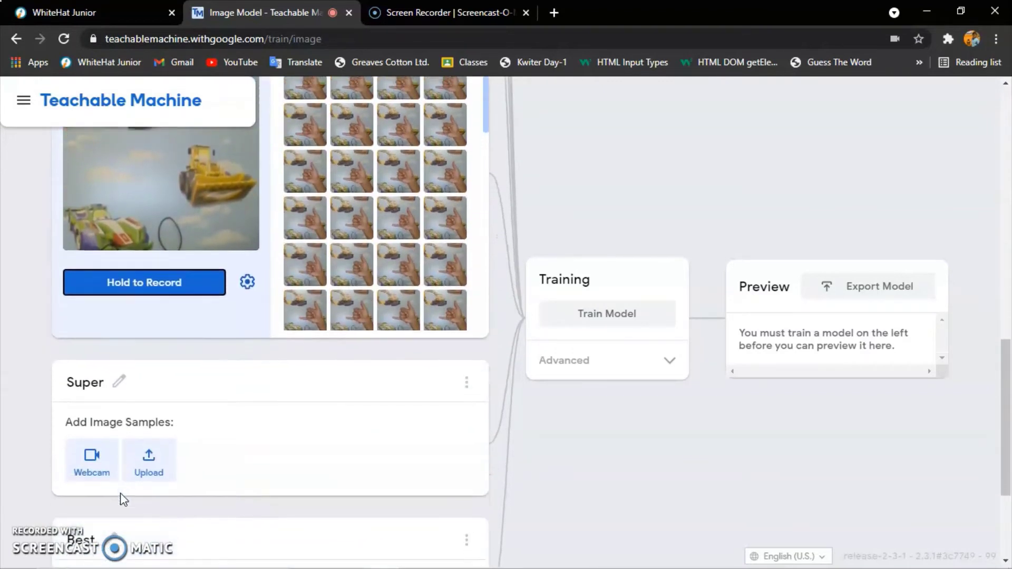
{"action": "left_click", "coordinate": [110, 421]}
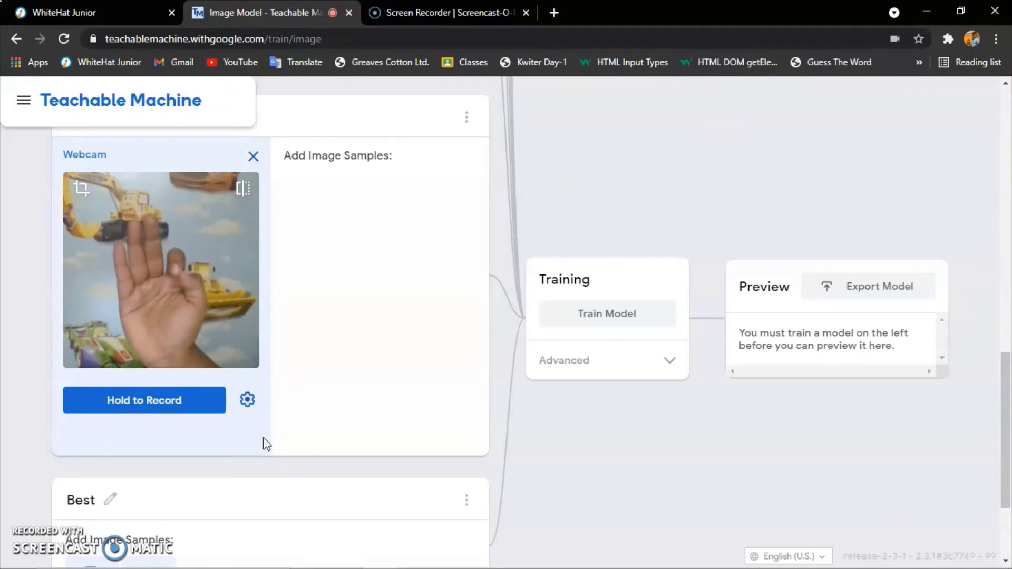
{"action": "left_click", "coordinate": [247, 399]}
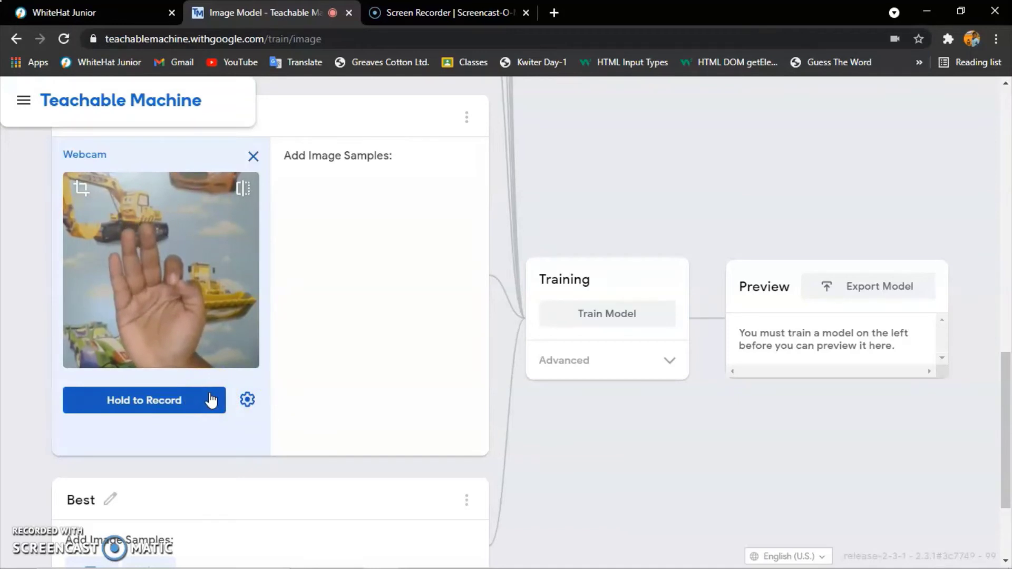
{"action": "left_click_drag", "start_coordinate": [211, 400], "coordinate": [211, 401]}
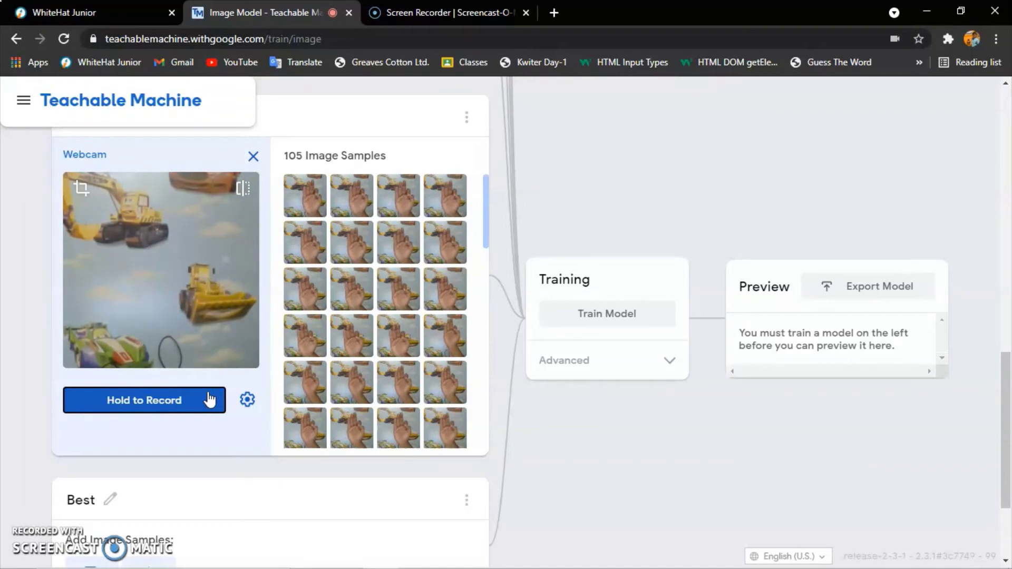
Record about 141 webcam image samples of a thumbs-up gesture for the Best class
{"action": "scroll", "coordinate": [210, 400], "scroll_direction": "down", "scroll_amount": 3}
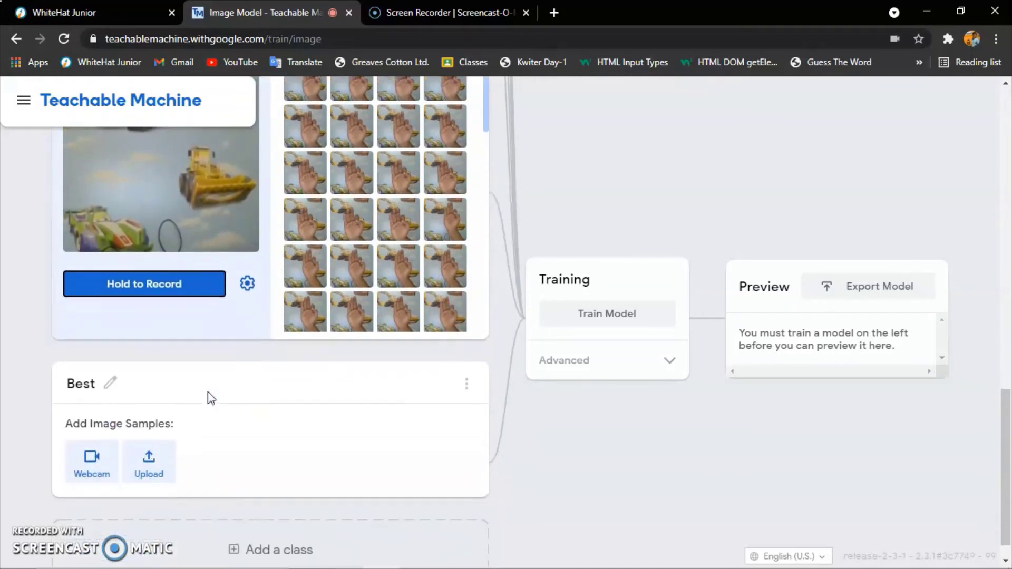
{"action": "left_click", "coordinate": [208, 395]}
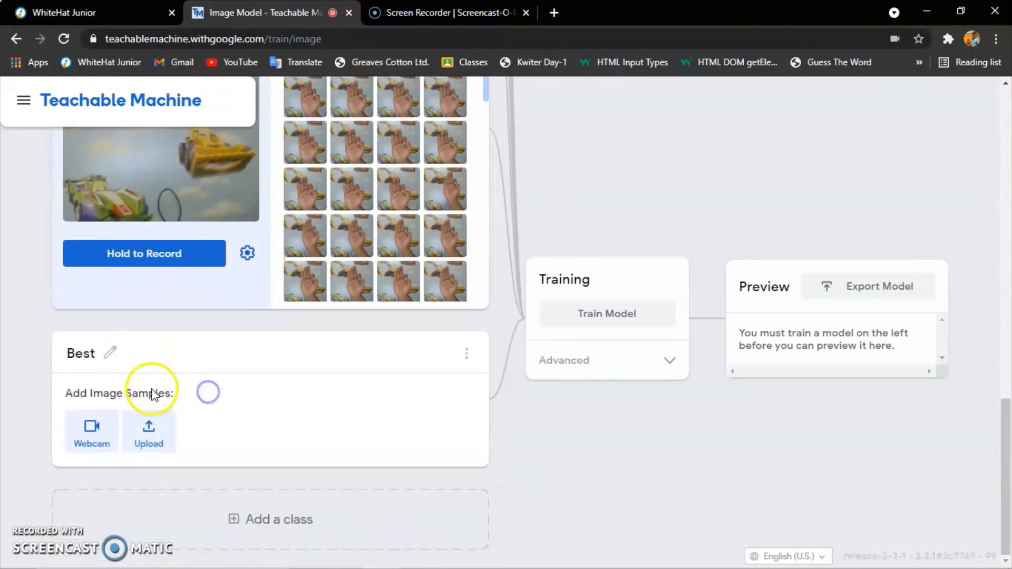
{"action": "left_click", "coordinate": [81, 426]}
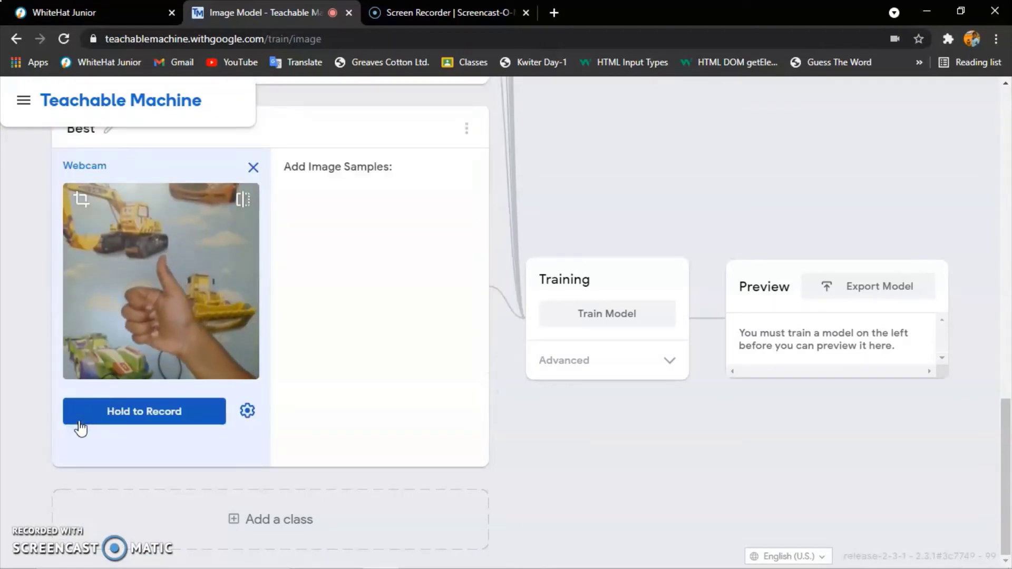
{"action": "left_click_drag", "start_coordinate": [80, 427], "coordinate": [72, 425]}
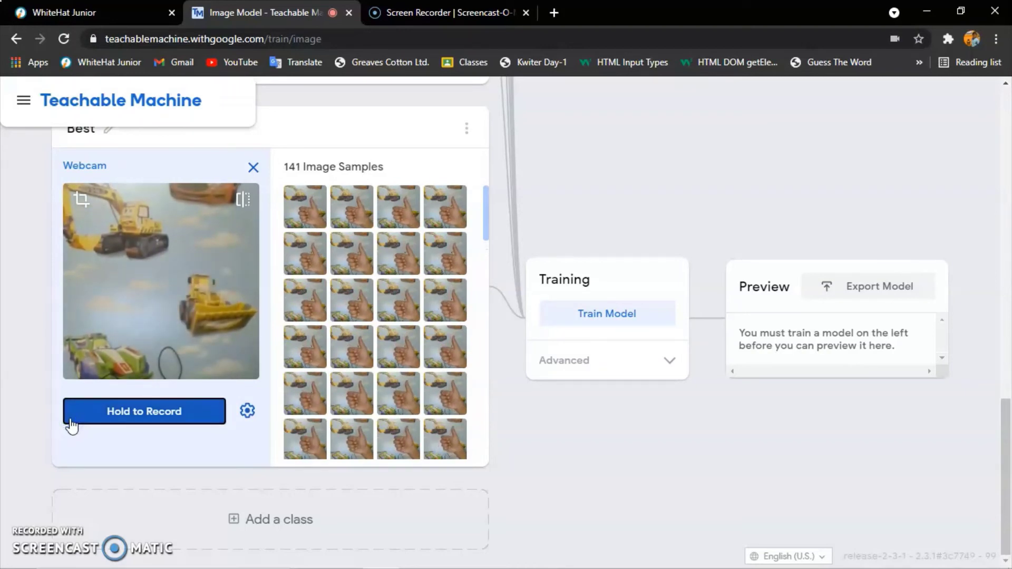
Train the image model on the recorded samples of all seven gesture classes
{"action": "scroll", "coordinate": [72, 425], "scroll_direction": "up", "scroll_amount": 1}
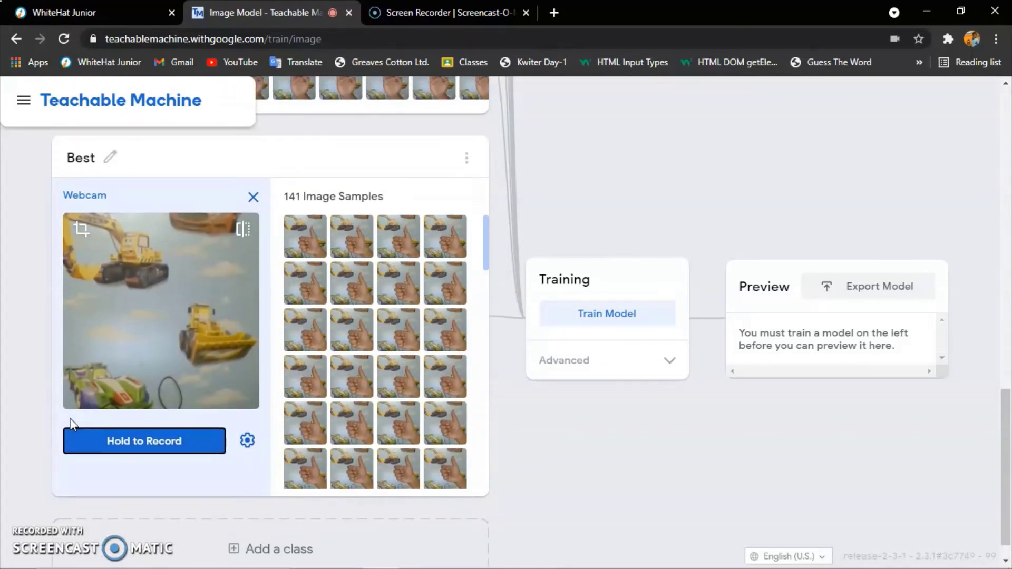
{"action": "scroll", "coordinate": [72, 424], "scroll_direction": "up", "scroll_amount": 20}
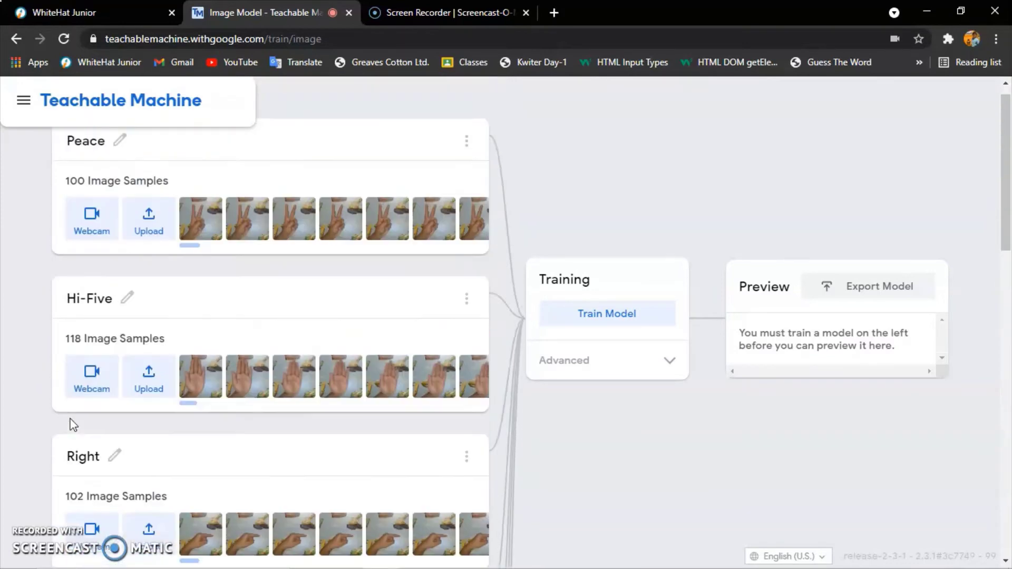
{"action": "scroll", "coordinate": [72, 425], "scroll_direction": "up", "scroll_amount": 1}
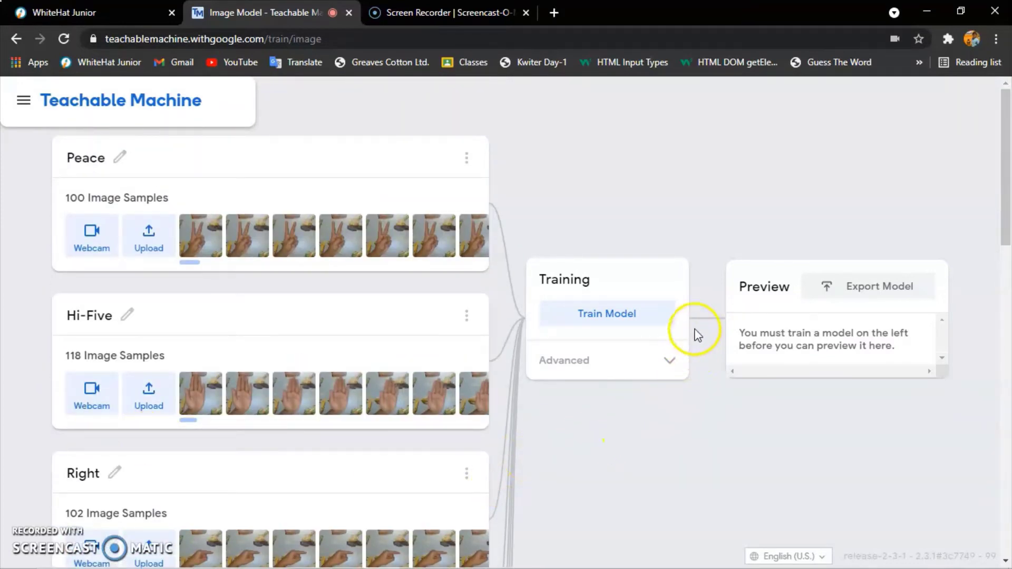
{"action": "left_click", "coordinate": [672, 319]}
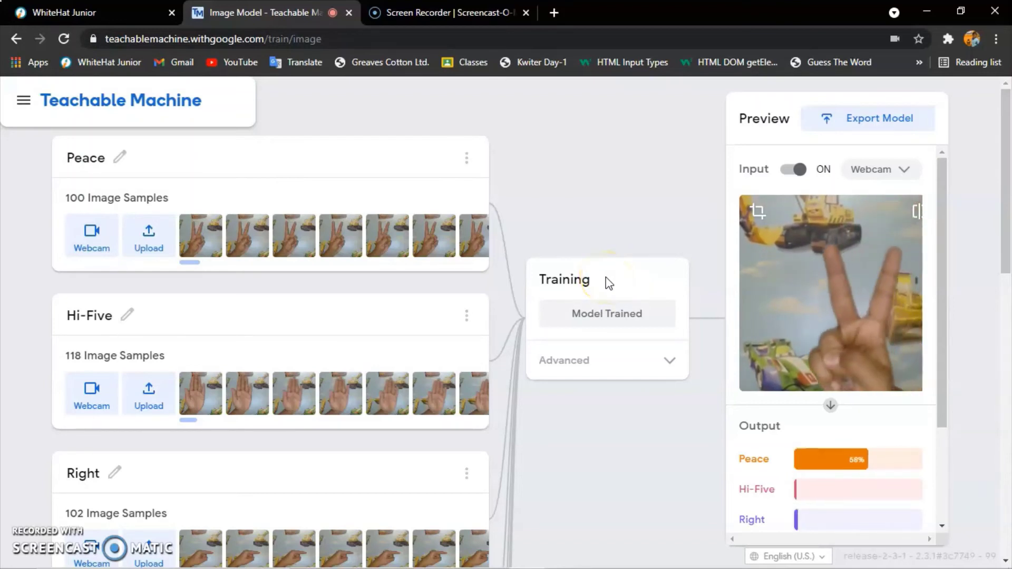
Test the trained model in the webcam preview with the peace gesture and check the output bars
{"action": "left_click", "coordinate": [1009, 270]}
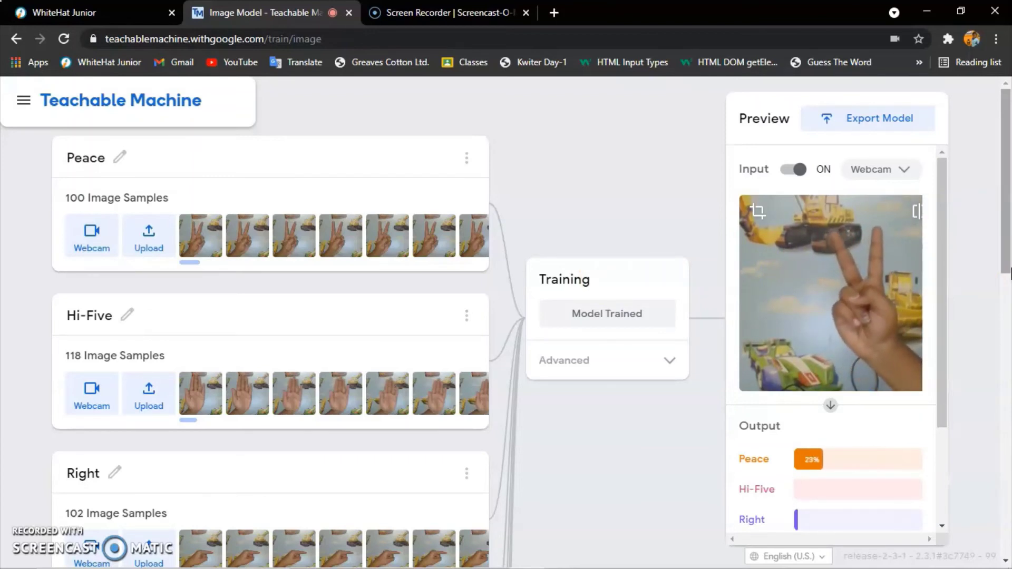
{"action": "left_click", "coordinate": [1010, 201]}
{"action": "left_click", "coordinate": [1009, 153]}
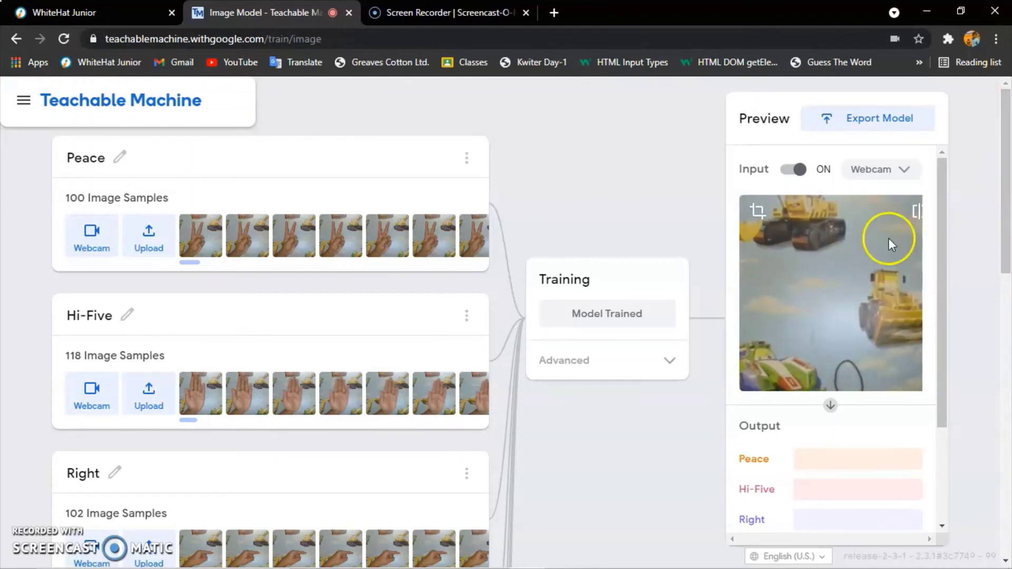
{"action": "scroll", "coordinate": [649, 370], "scroll_direction": "down", "scroll_amount": 2}
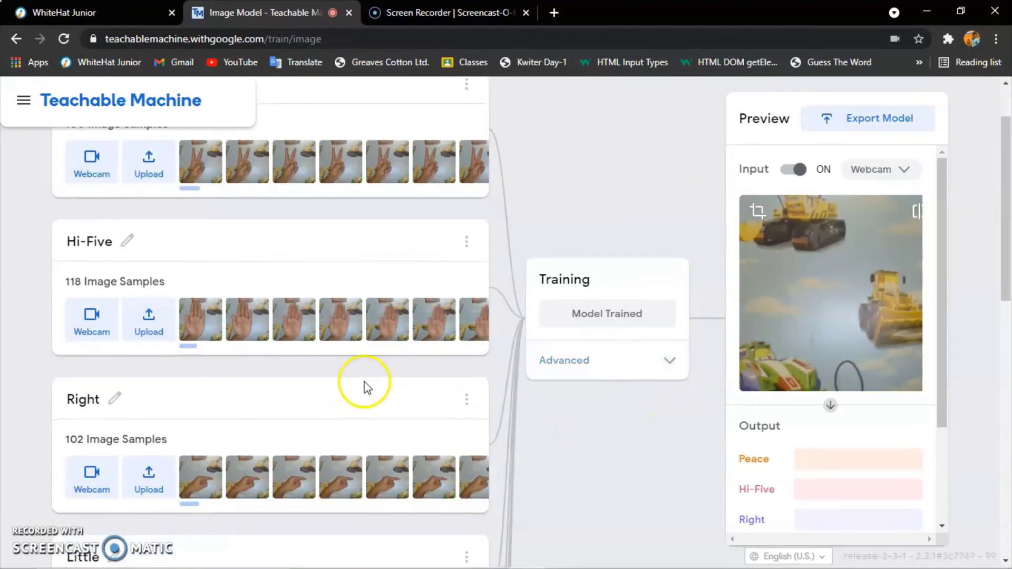
{"action": "scroll", "coordinate": [507, 391], "scroll_direction": "down", "scroll_amount": 1}
{"action": "scroll", "coordinate": [549, 394], "scroll_direction": "down", "scroll_amount": 1}
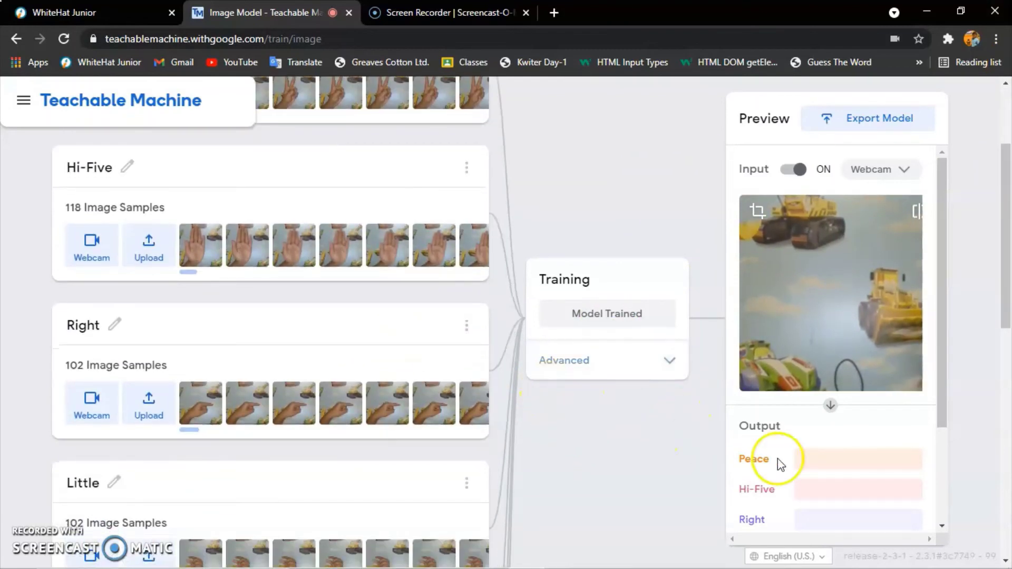
{"action": "left_click", "coordinate": [1001, 351]}
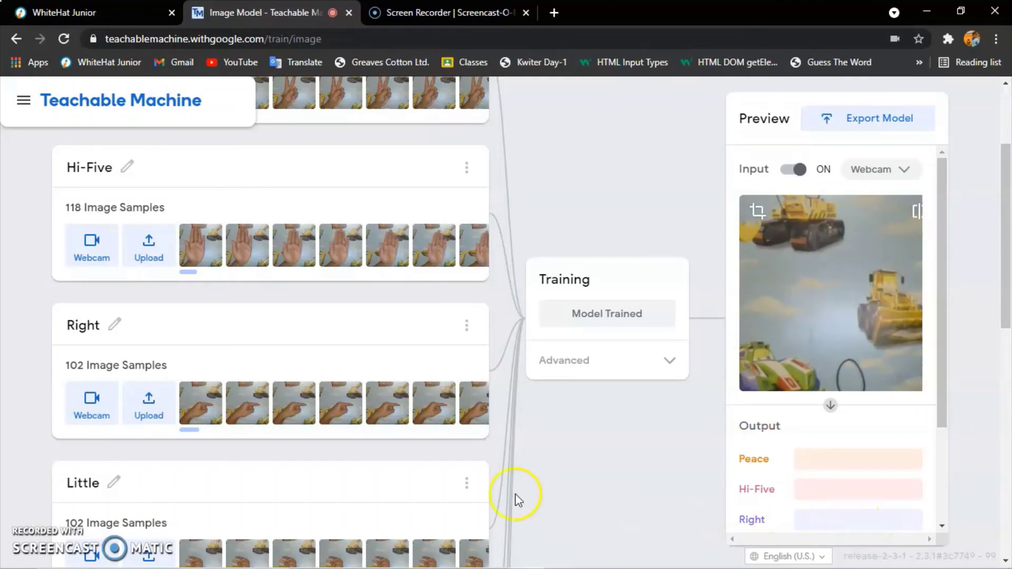
Show the preview's full output list and test the Swag gesture against its recorded samples
{"action": "scroll", "coordinate": [515, 499], "scroll_direction": "down", "scroll_amount": 3}
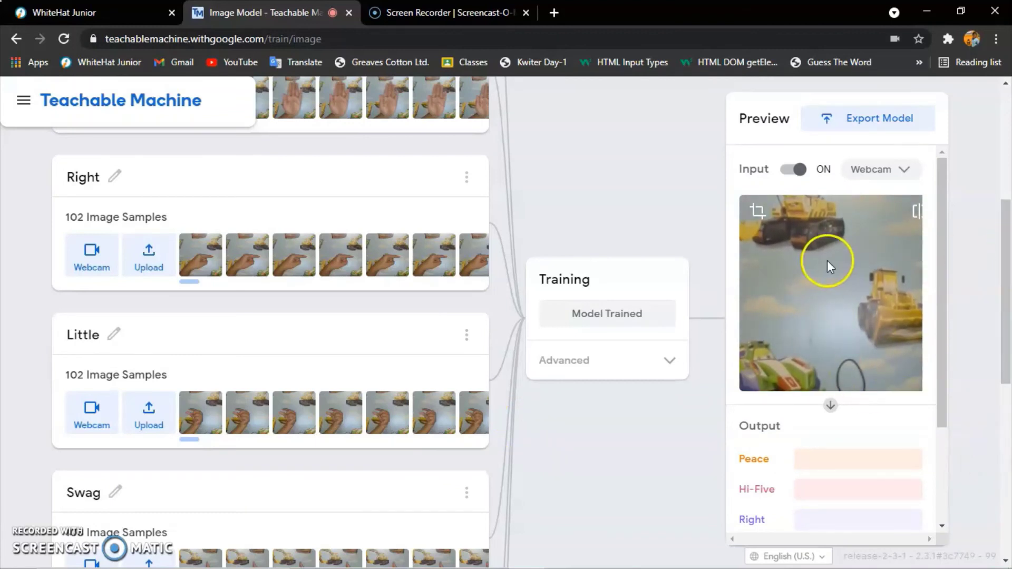
{"action": "scroll", "coordinate": [828, 261], "scroll_direction": "down", "scroll_amount": 3}
{"action": "scroll", "coordinate": [832, 289], "scroll_direction": "down", "scroll_amount": 2}
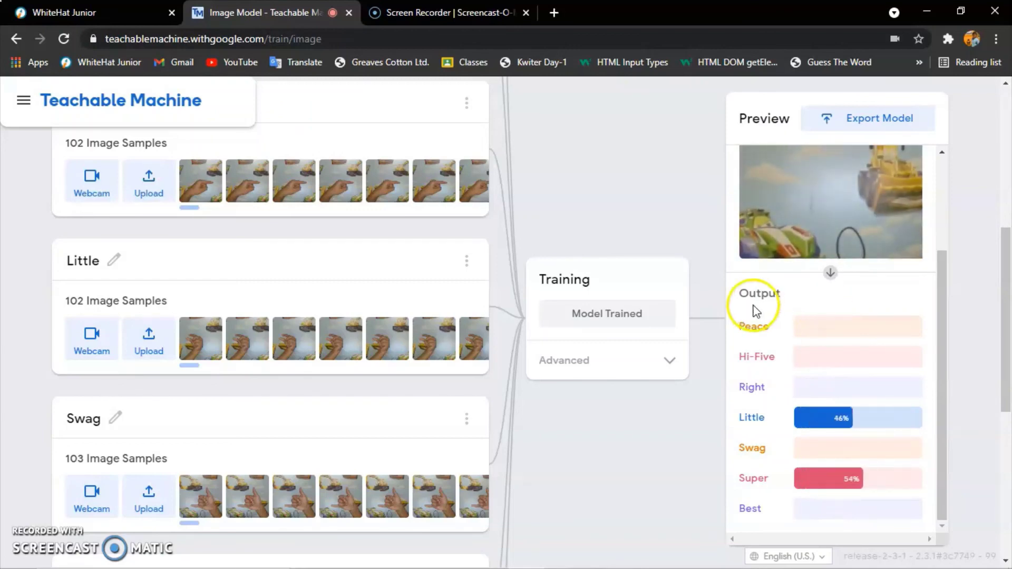
{"action": "scroll", "coordinate": [305, 385], "scroll_direction": "down", "scroll_amount": 2}
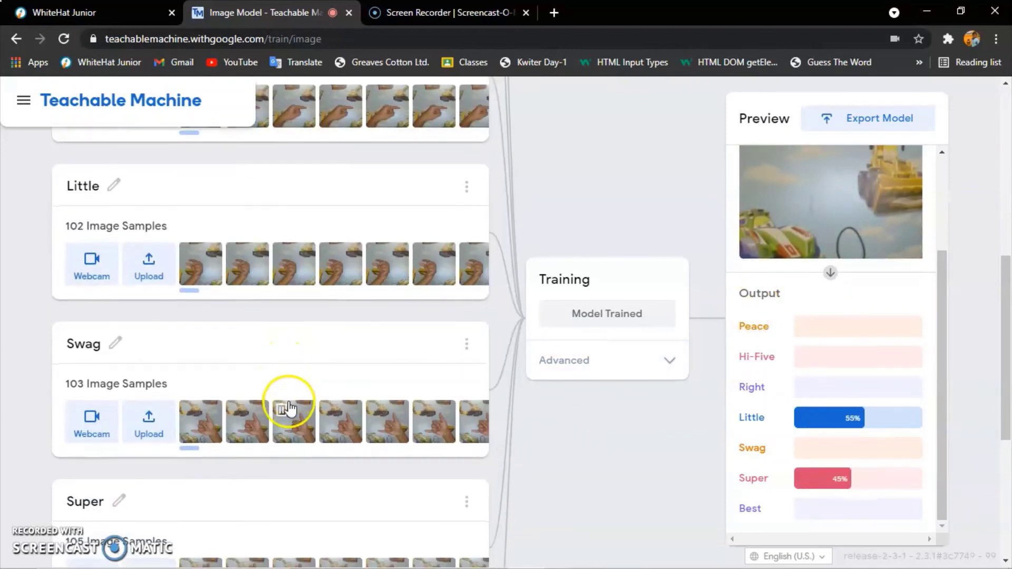
{"action": "scroll", "coordinate": [287, 403], "scroll_direction": "down", "scroll_amount": 2}
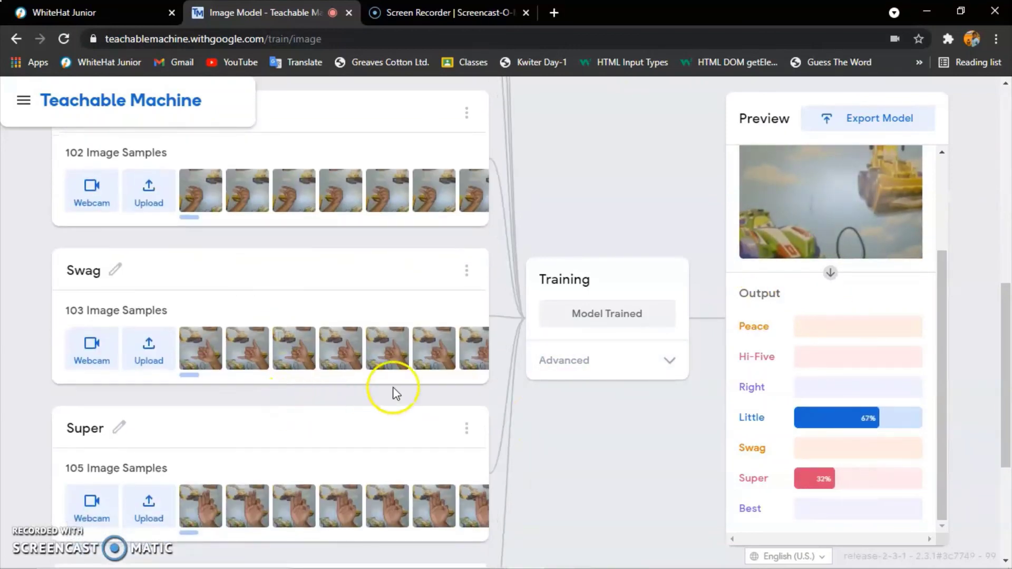
{"action": "left_click", "coordinate": [579, 442]}
{"action": "left_click", "coordinate": [579, 442]}
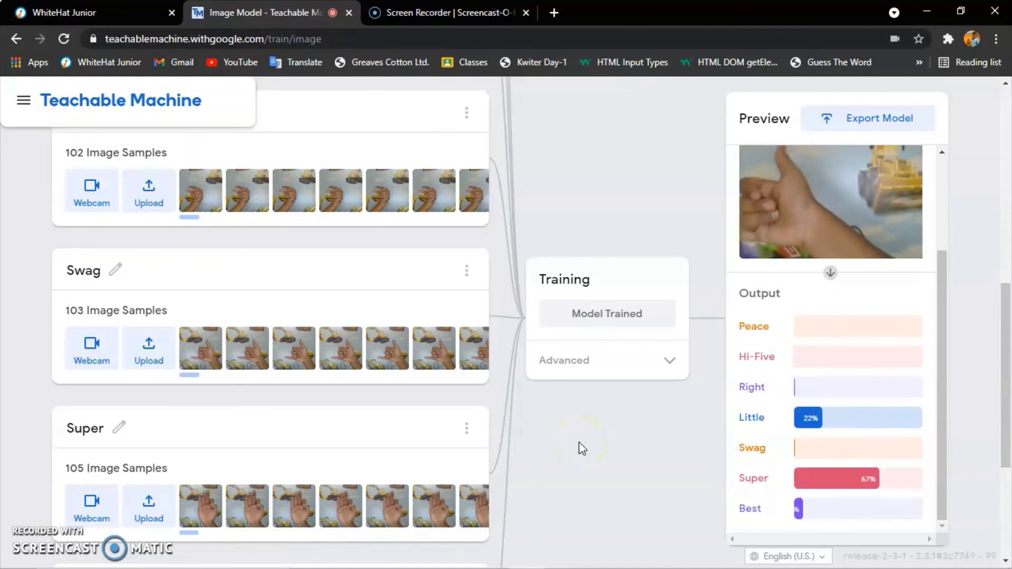